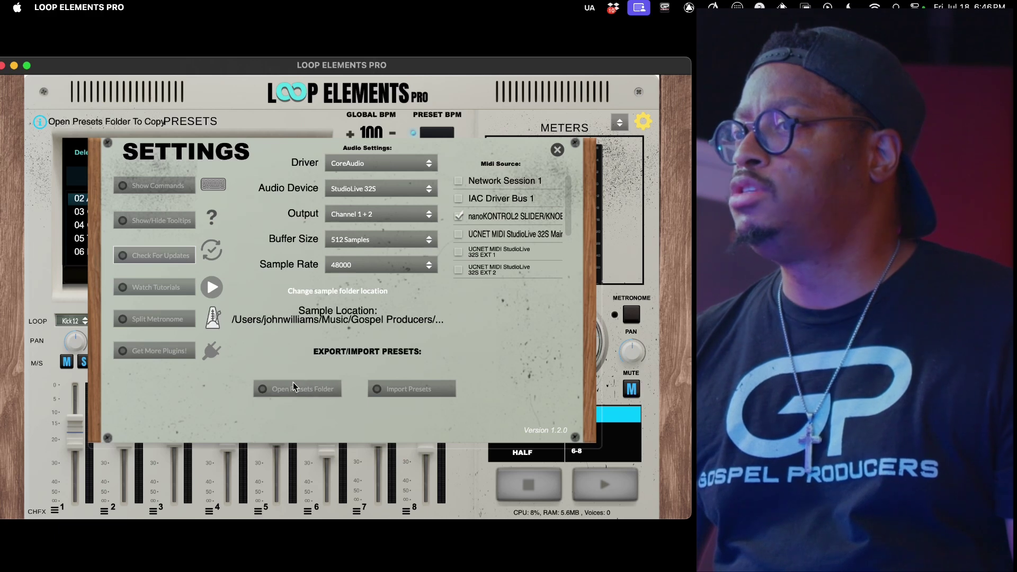
Open the Loop Elements Pro presets folder in Finder and go into User Presets.
click(296, 393)
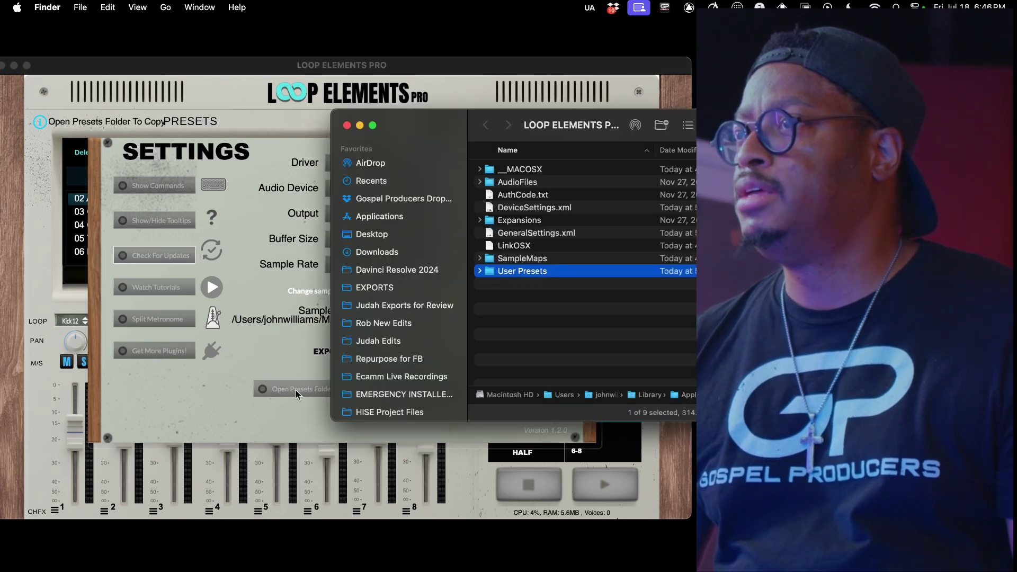
drag(446, 121, 306, 111)
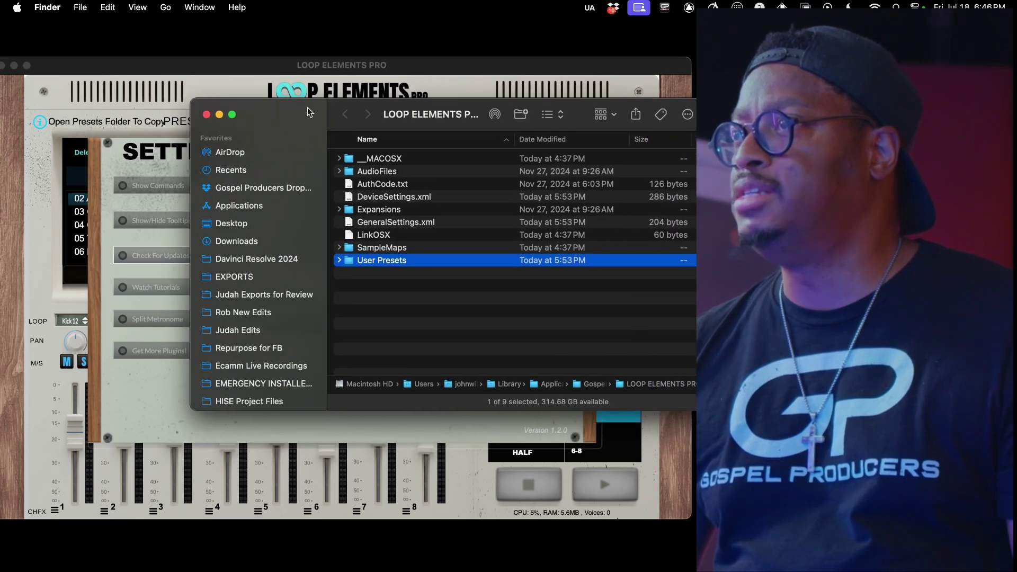
double_click(388, 263)
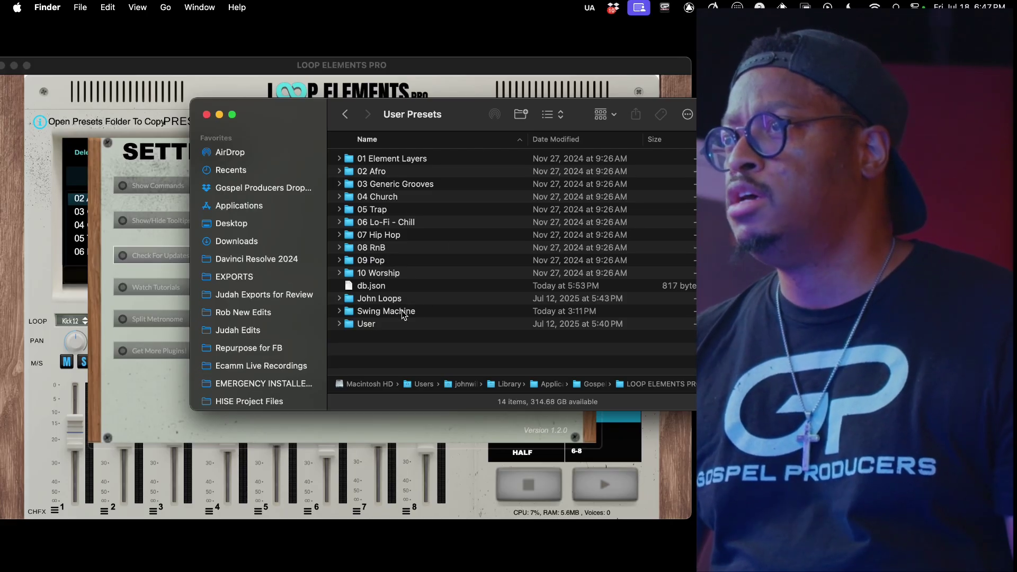
Expand the personal loops folder to look over its .preset files, then collapse it.
click(379, 299)
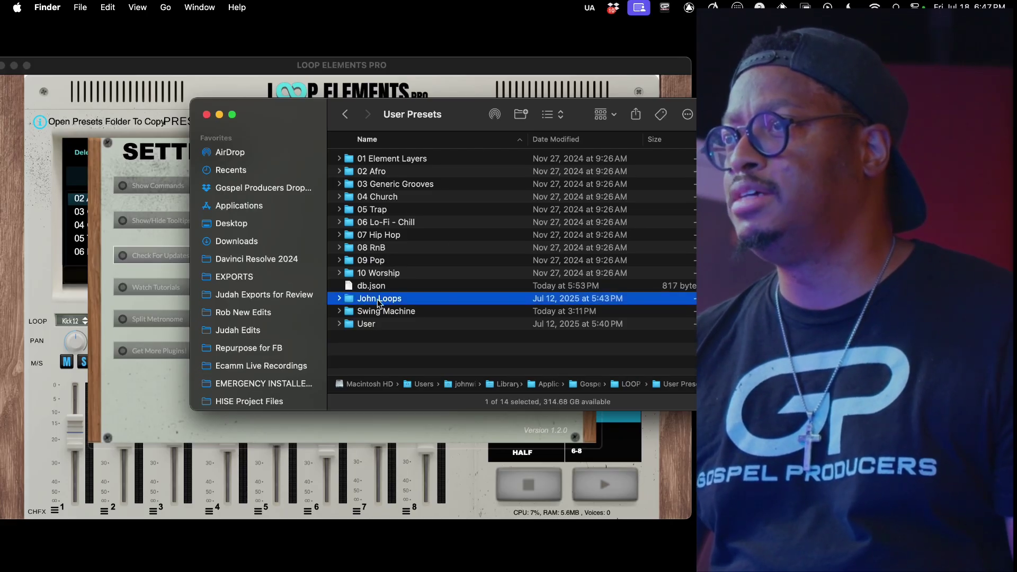
click(339, 299)
scroll(446, 299, down, 8)
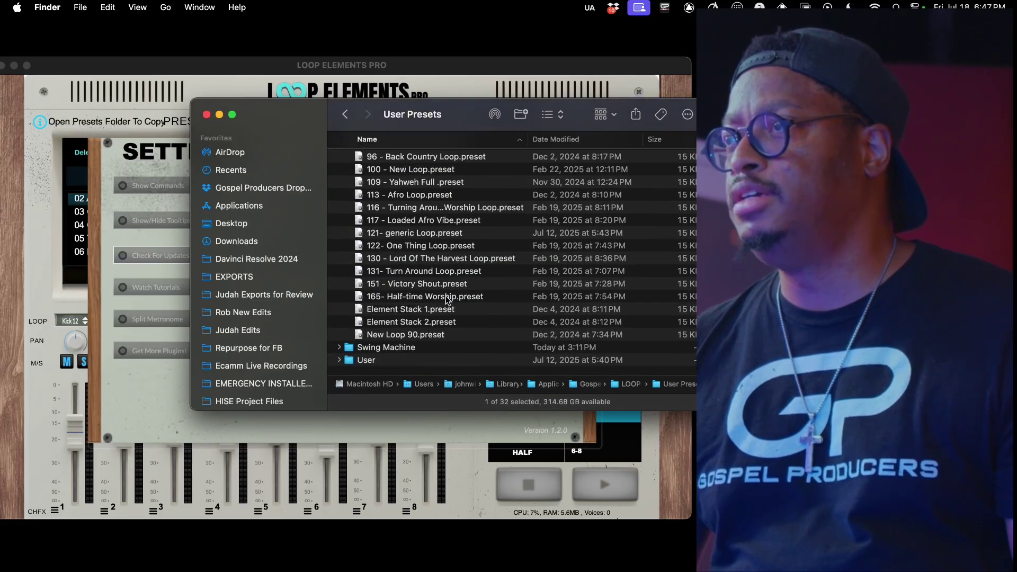
scroll(445, 299, up, 5)
scroll(445, 300, down, 5)
scroll(446, 300, up, 3)
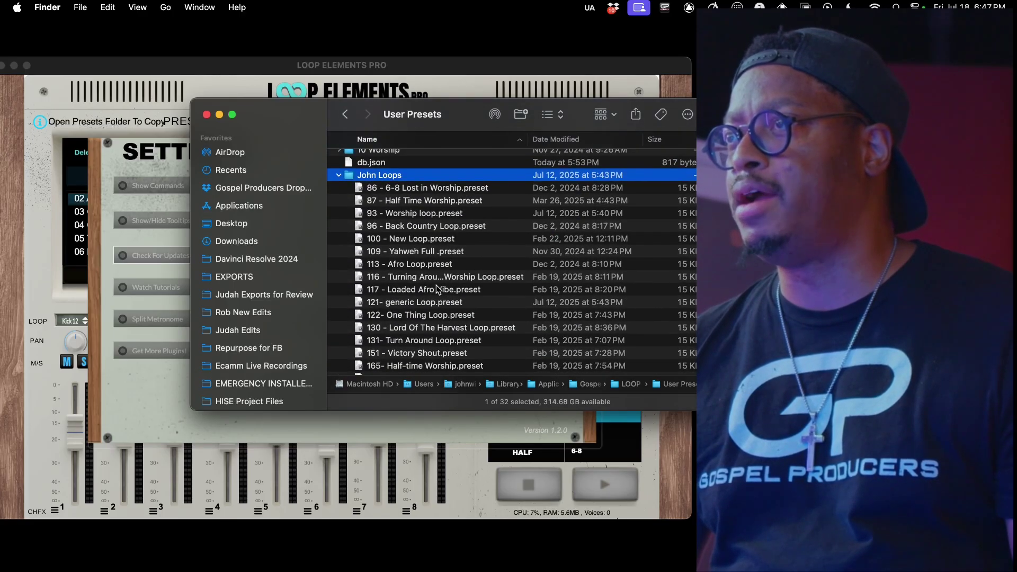
click(339, 172)
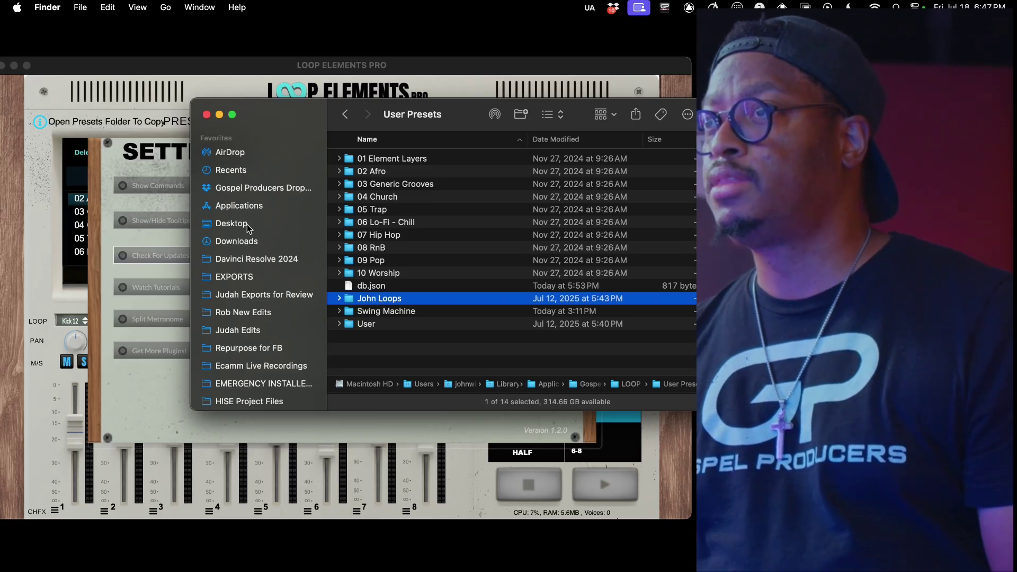
Paste the personal loops folder into Downloads, delete it from User Presets, and return to Loop Elements Pro.
click(240, 243)
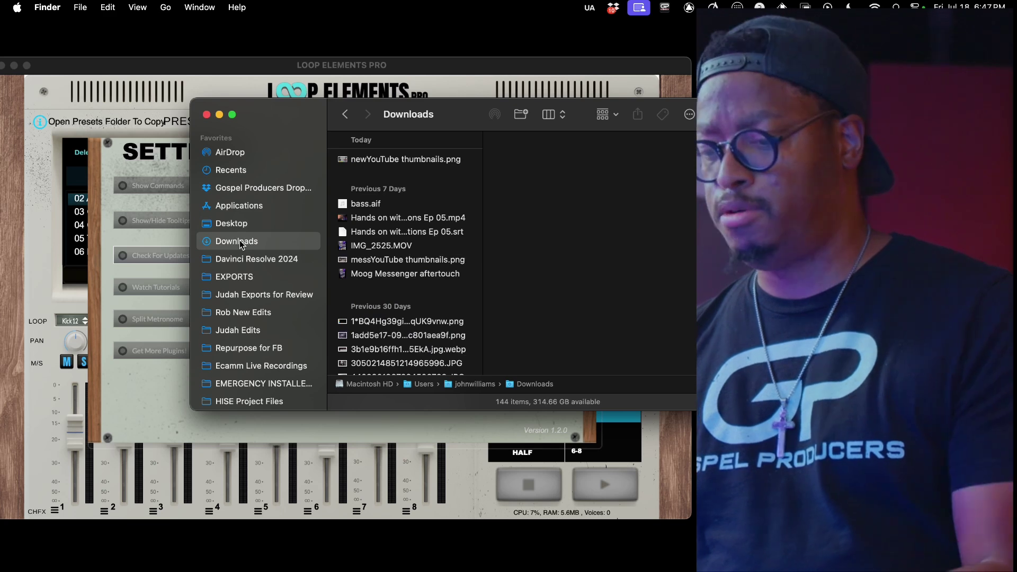
key(super+v)
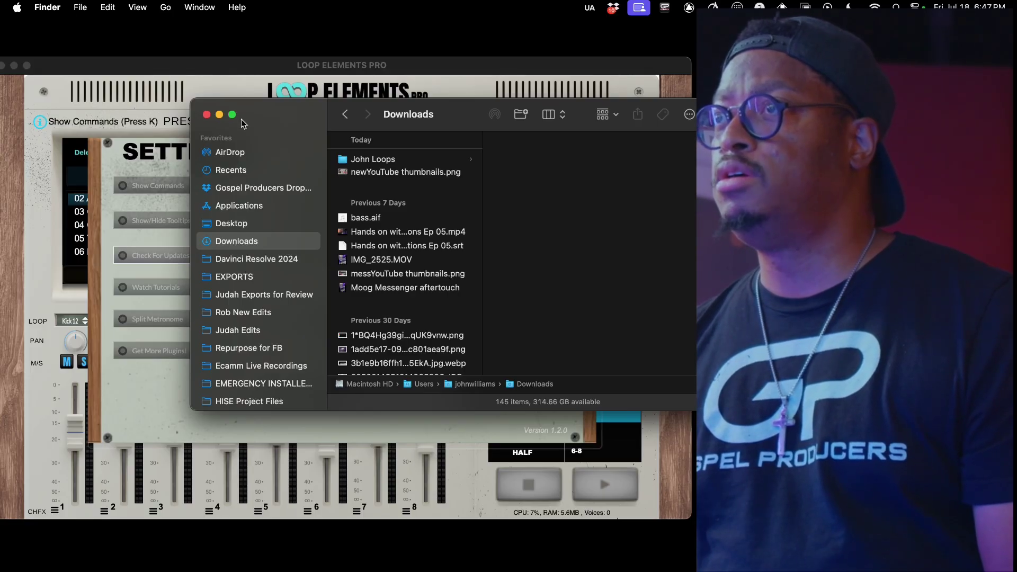
click(345, 114)
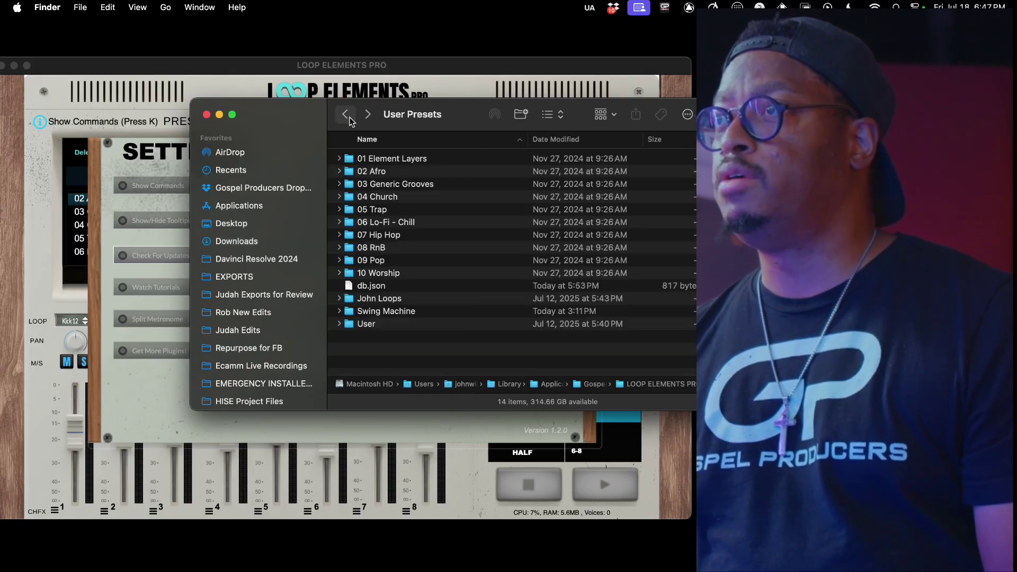
click(382, 299)
key(super+BackSpace)
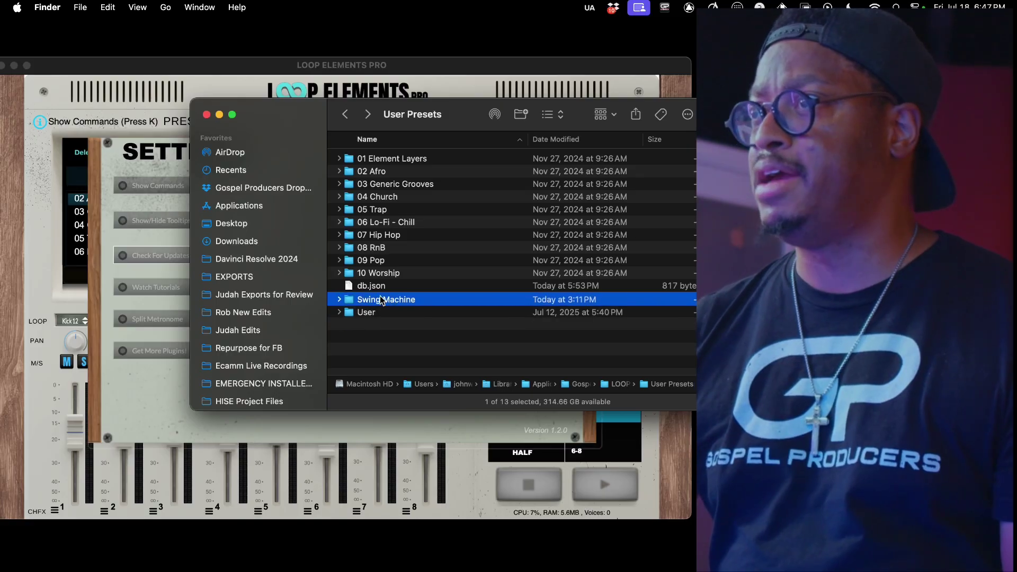
click(199, 77)
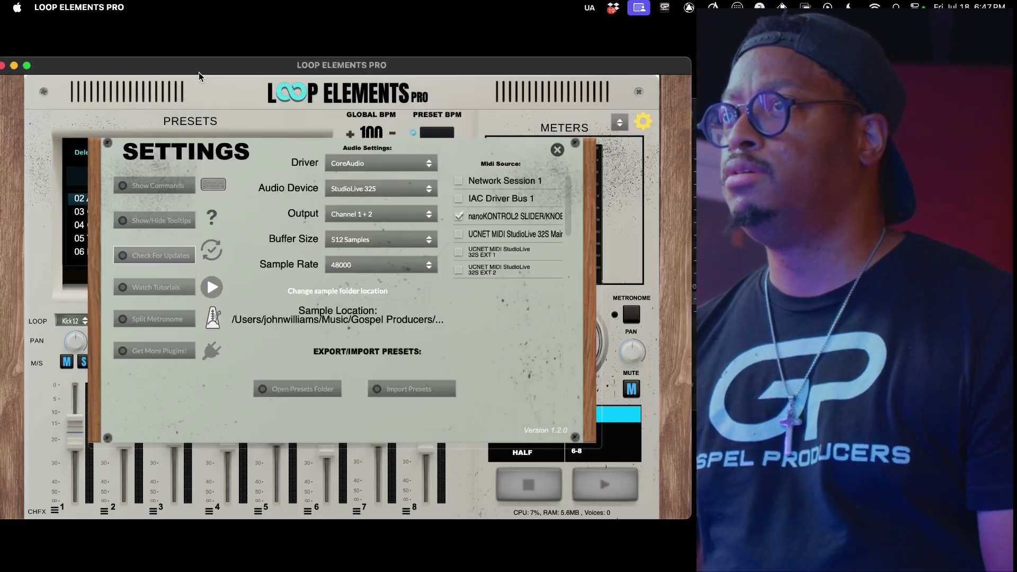
Close the Settings panel and scroll through the preset category list.
click(557, 151)
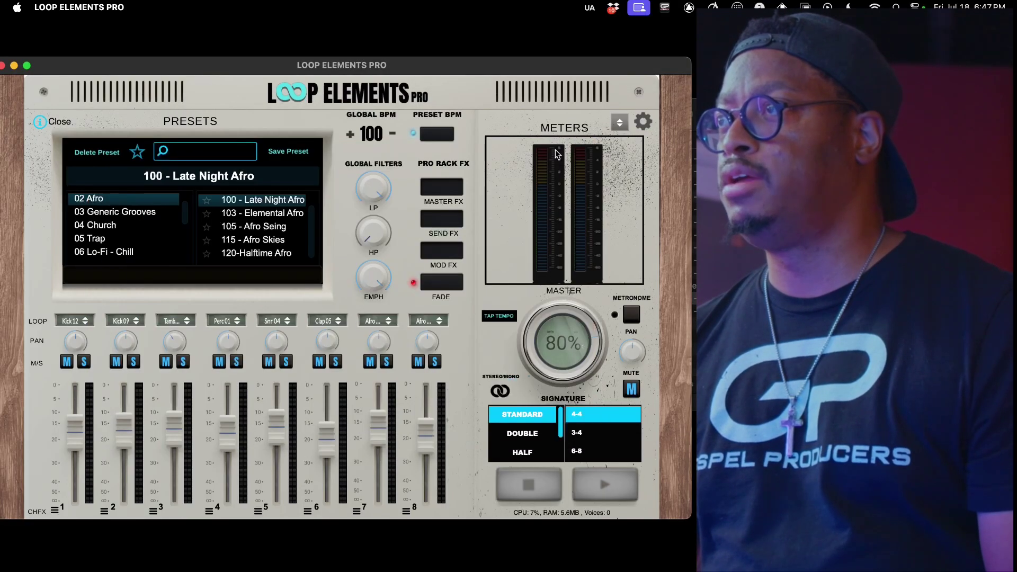
scroll(127, 235, up, 1)
scroll(112, 231, down, 4)
scroll(112, 231, up, 7)
scroll(112, 231, down, 7)
scroll(113, 231, up, 5)
scroll(112, 232, down, 5)
scroll(113, 231, up, 7)
scroll(112, 232, down, 7)
scroll(112, 232, up, 1)
Show the presets in the 10 Worship category.
click(112, 233)
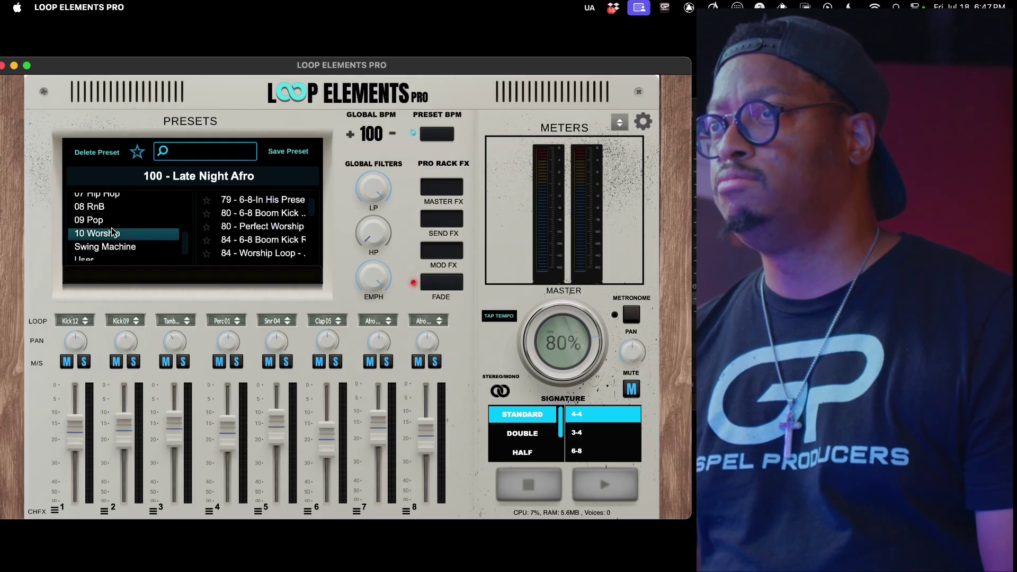
scroll(114, 223, up, 7)
scroll(114, 222, down, 7)
scroll(114, 223, up, 7)
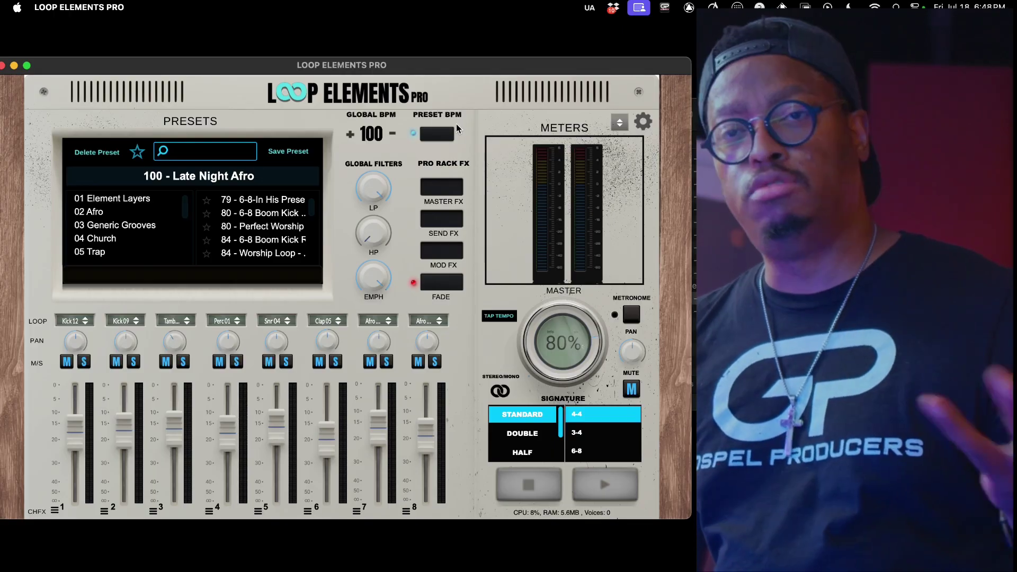
Import the personal loops folder from Downloads through Settings > Import Presets and acknowledge Import Successful.
click(640, 121)
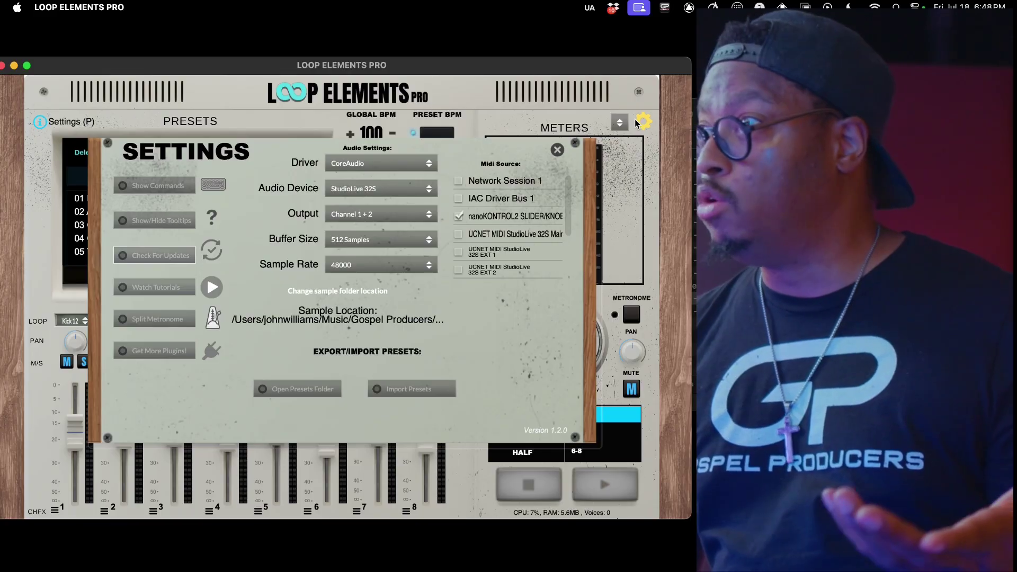
click(412, 389)
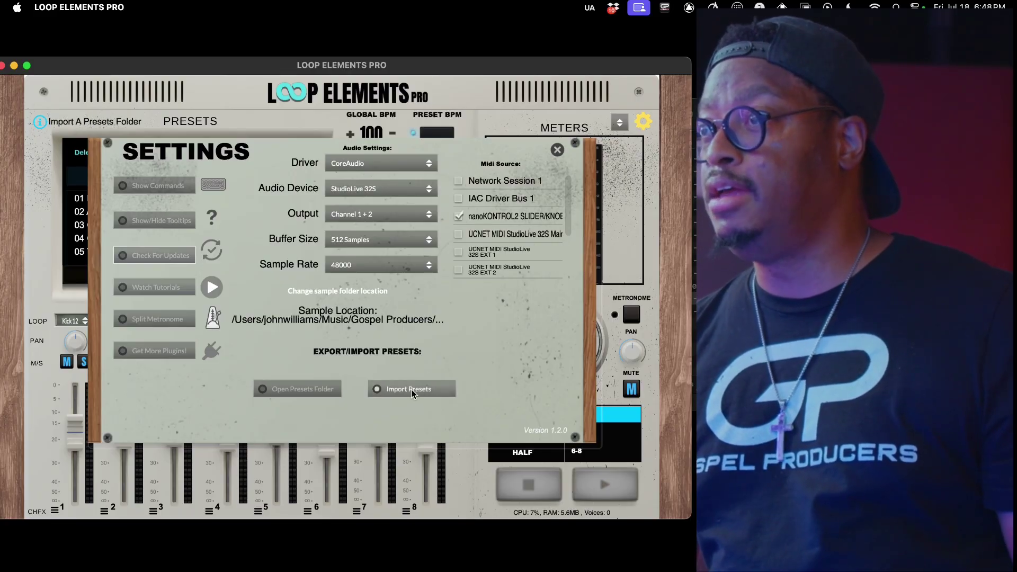
click(302, 184)
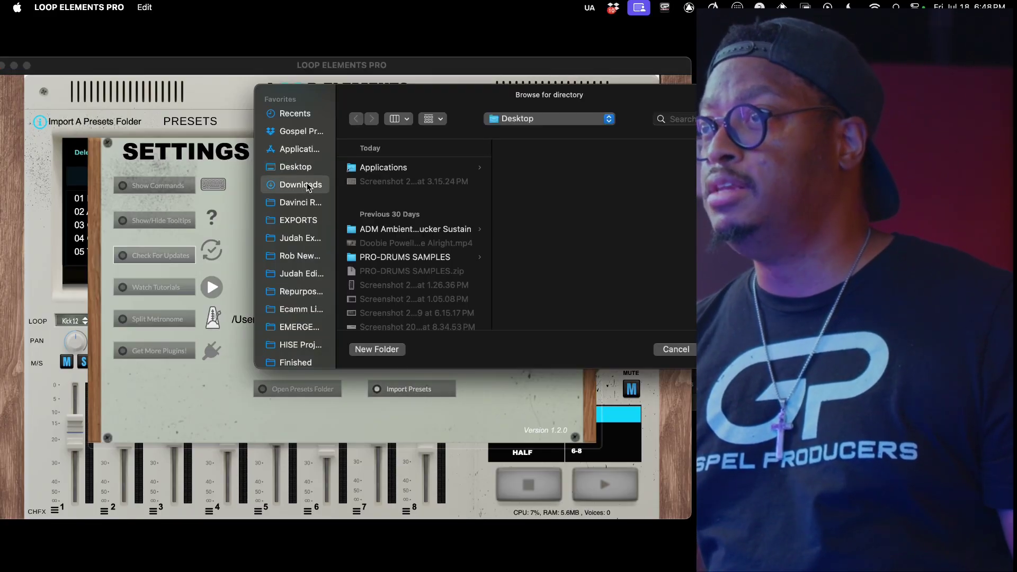
click(395, 169)
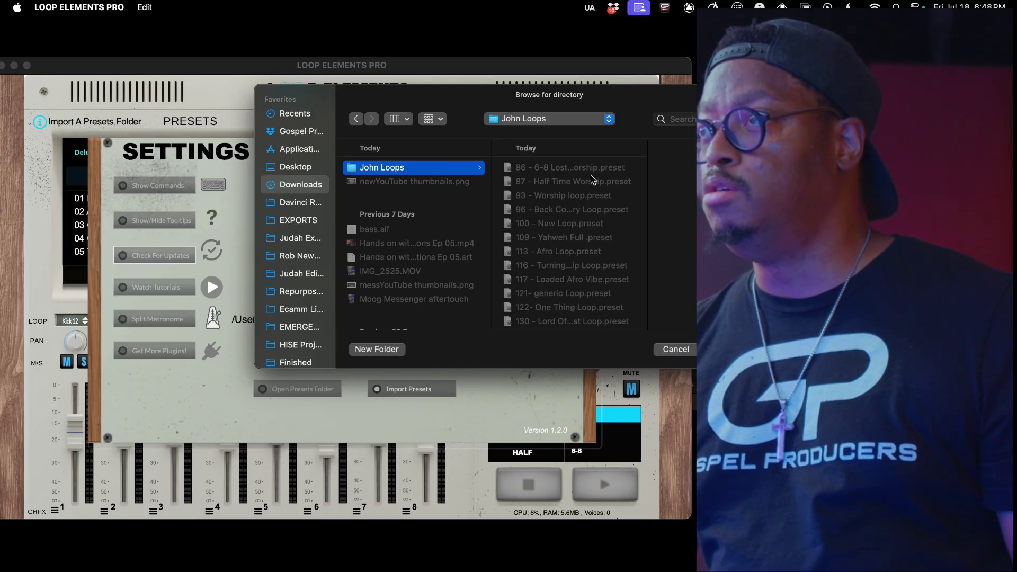
scroll(587, 244, down, 5)
scroll(587, 244, up, 5)
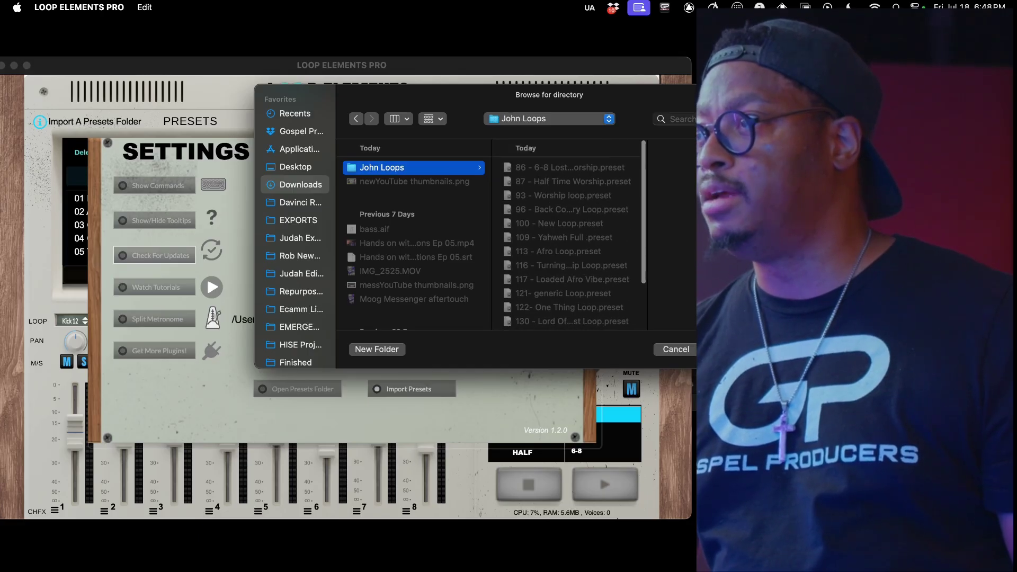
click(719, 349)
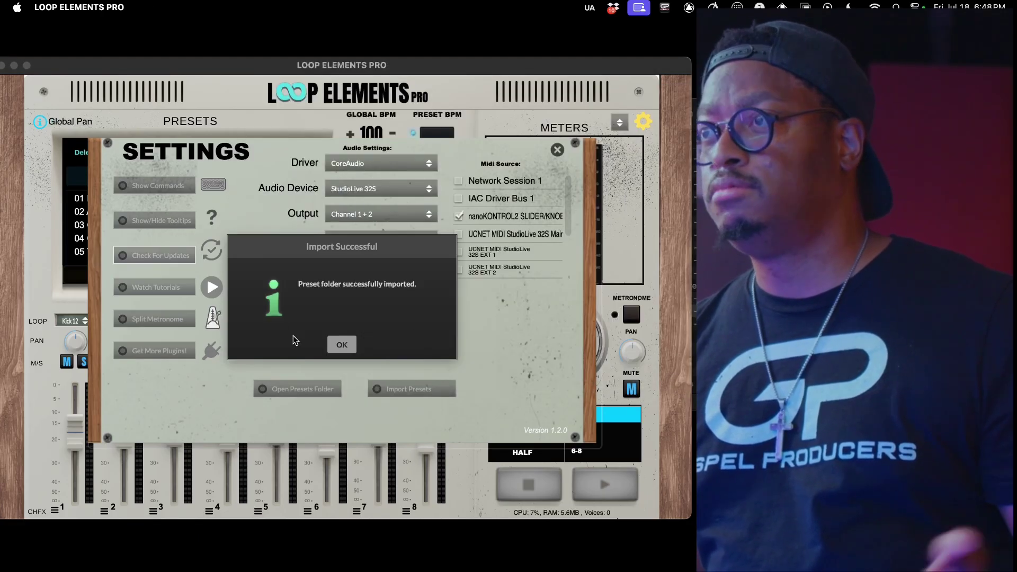
click(342, 344)
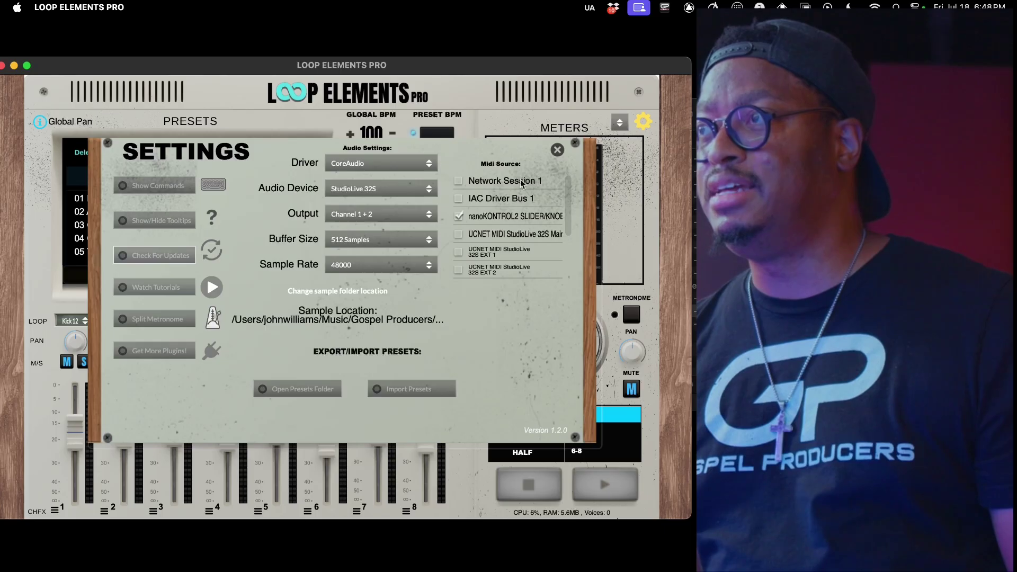
Close Settings, open the imported personal loops category, and play the 116 - Turning Around preset.
click(556, 152)
scroll(119, 231, down, 3)
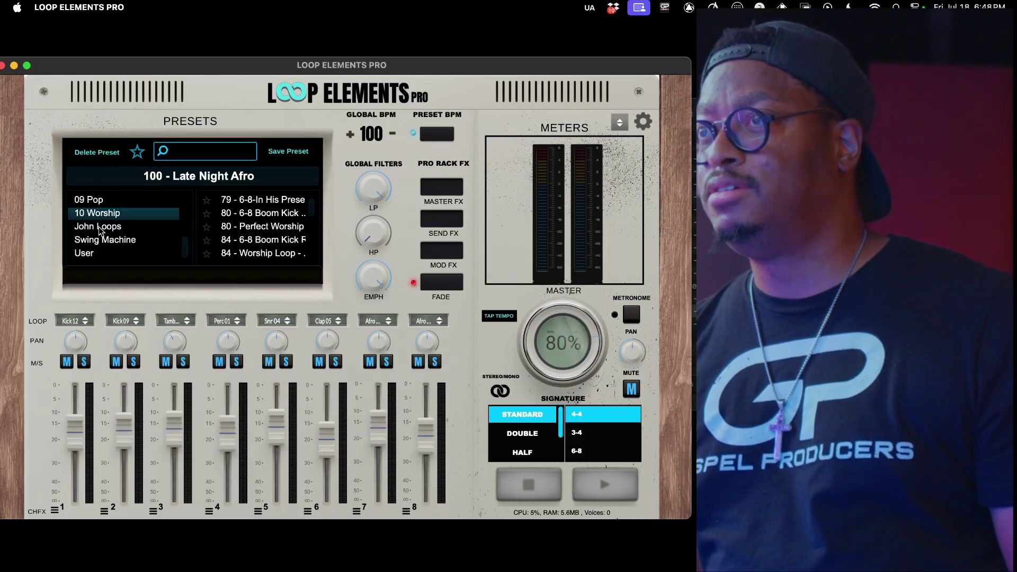
click(99, 227)
click(285, 226)
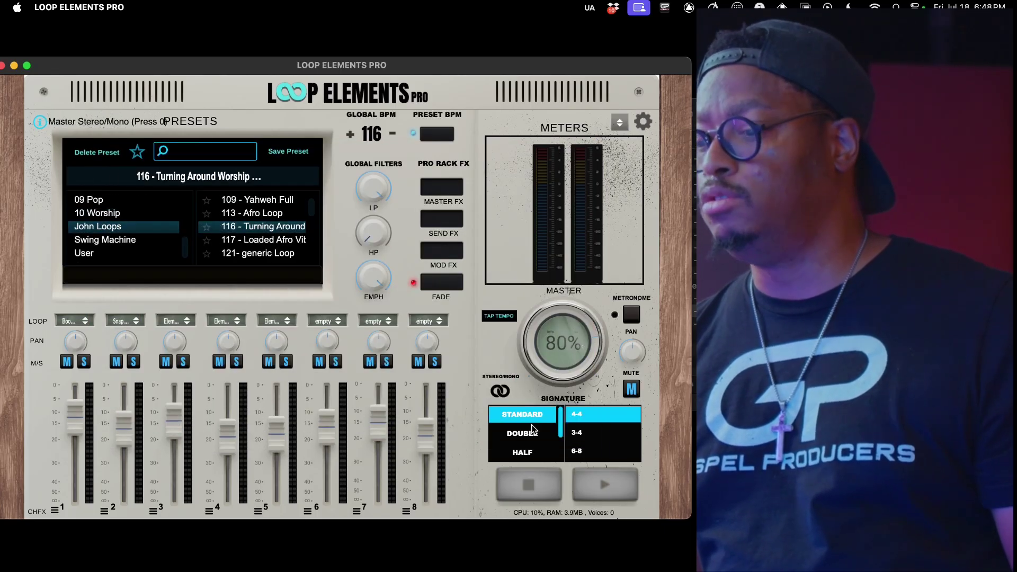
key(space)
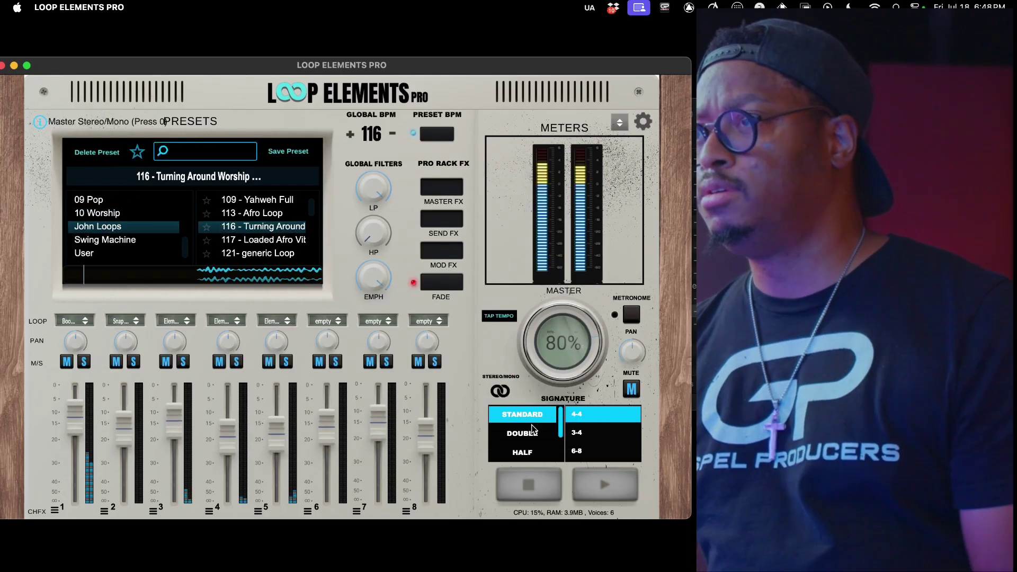
Step through presets 117 - Loaded Afro Vibe and 121- generic Loop, ending on 122- One Thing Loop.
click(266, 243)
scroll(258, 222, down, 1)
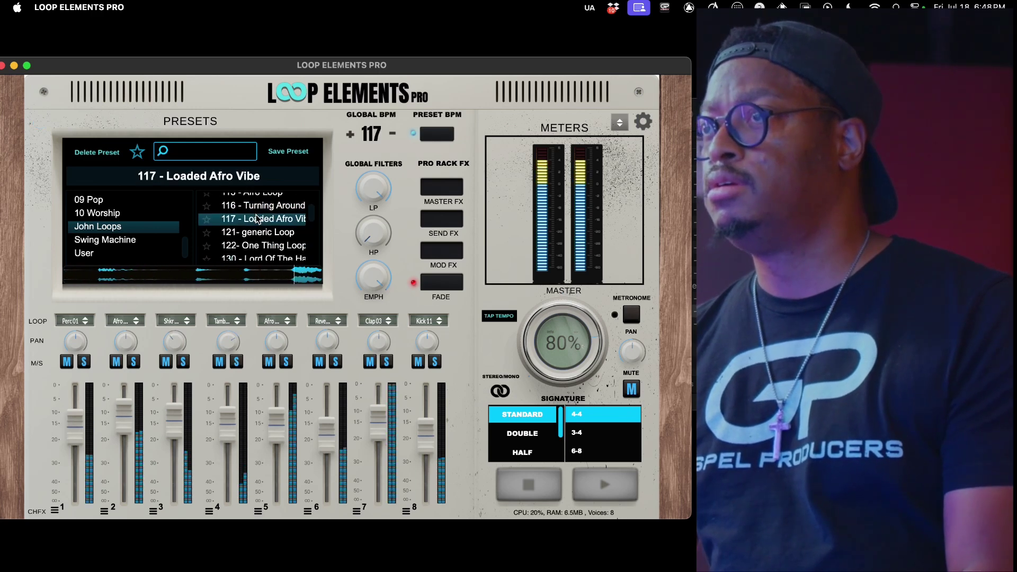
click(260, 232)
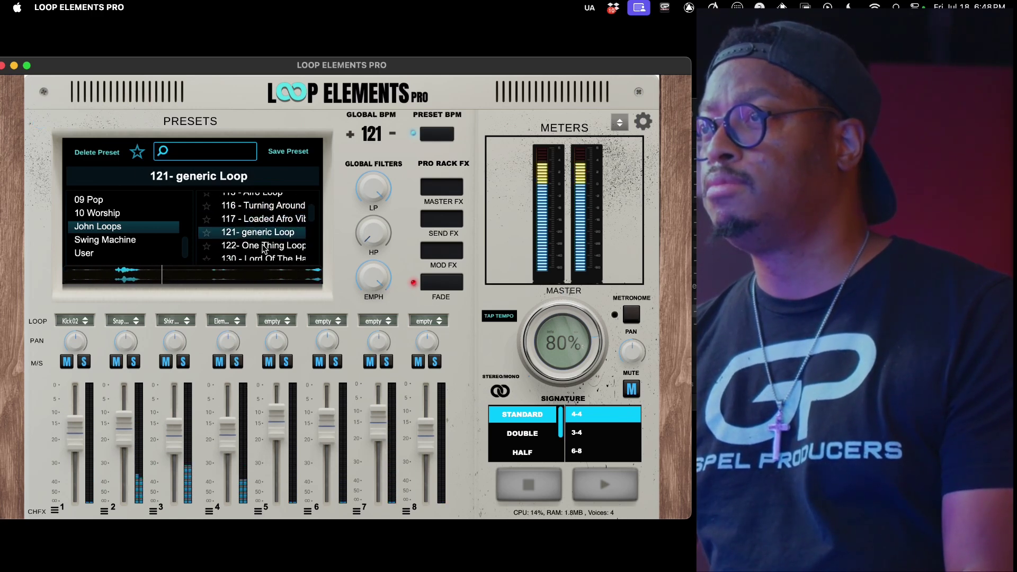
click(265, 246)
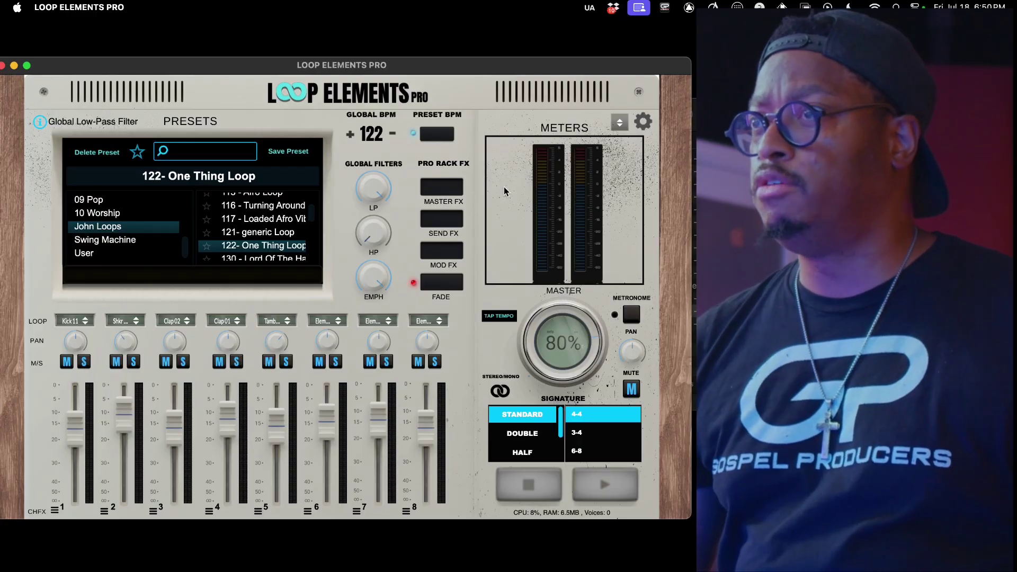
Switch the preset browser to the Swing Machine category.
click(153, 241)
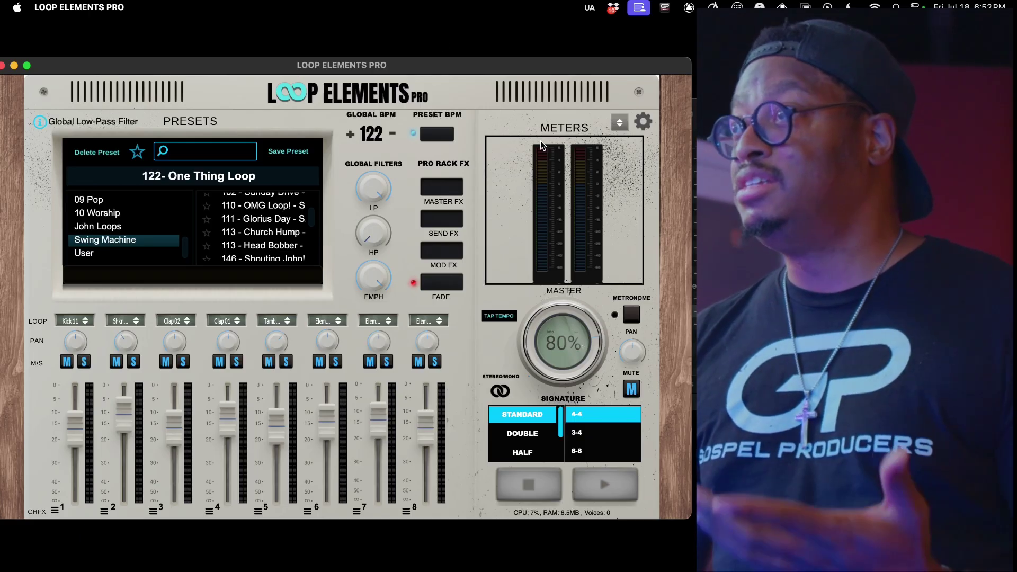
From Settings, open the presets folder in Finder and expand User Presets.
click(643, 122)
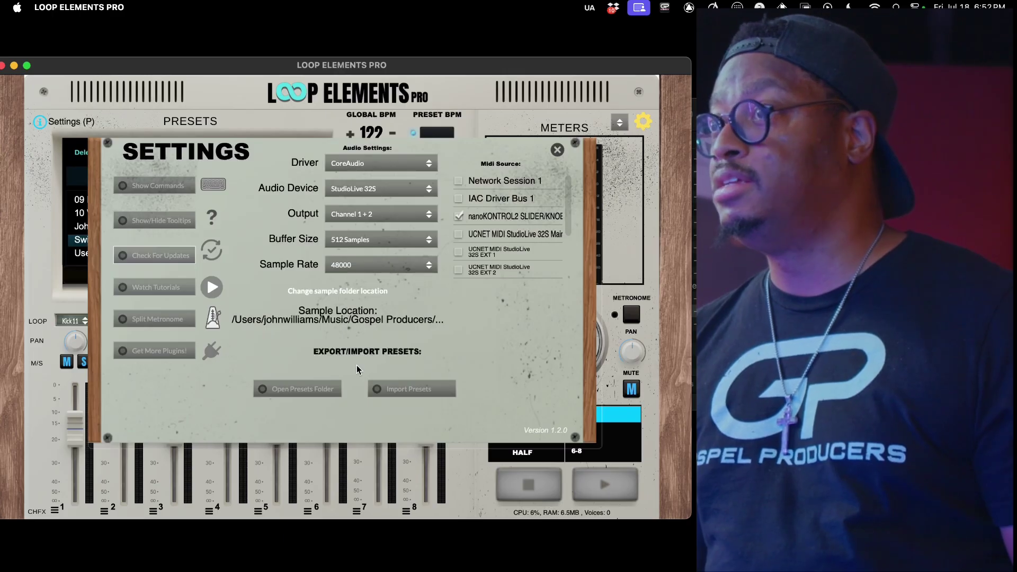
click(294, 394)
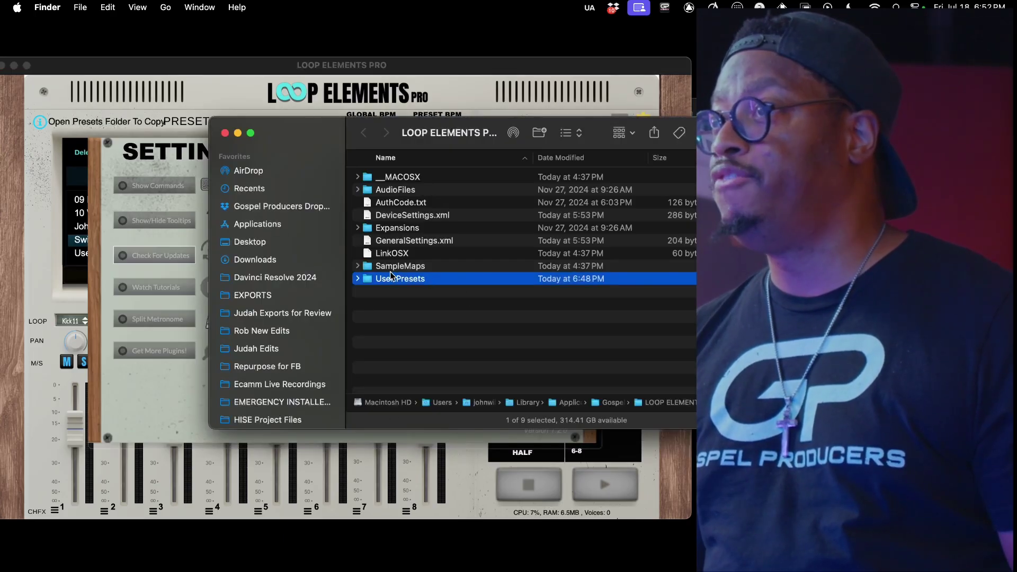
click(359, 280)
scroll(371, 297, down, 3)
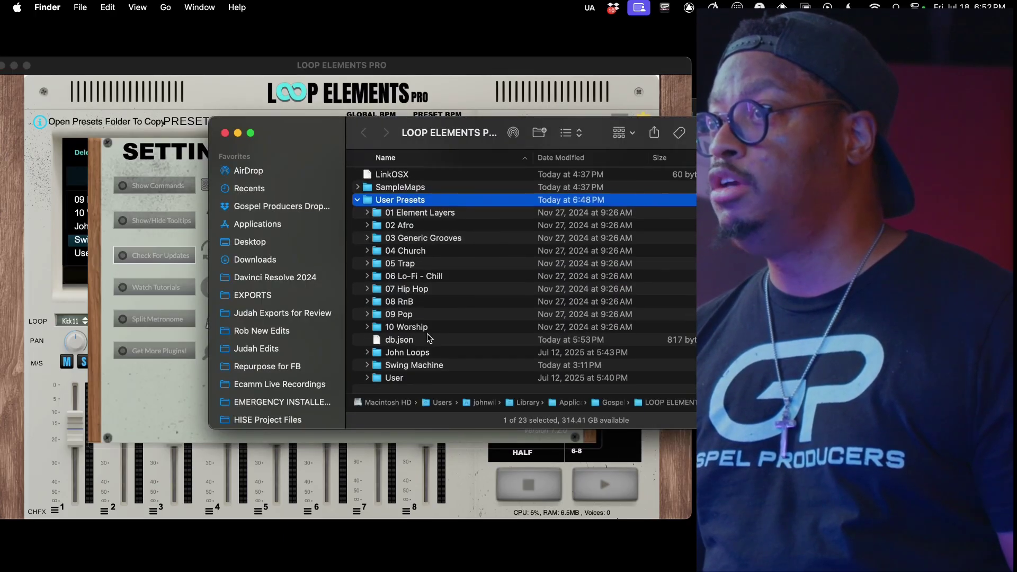
Quick Look the personal loops folder to check its 18 items, then close the front Finder window.
click(402, 355)
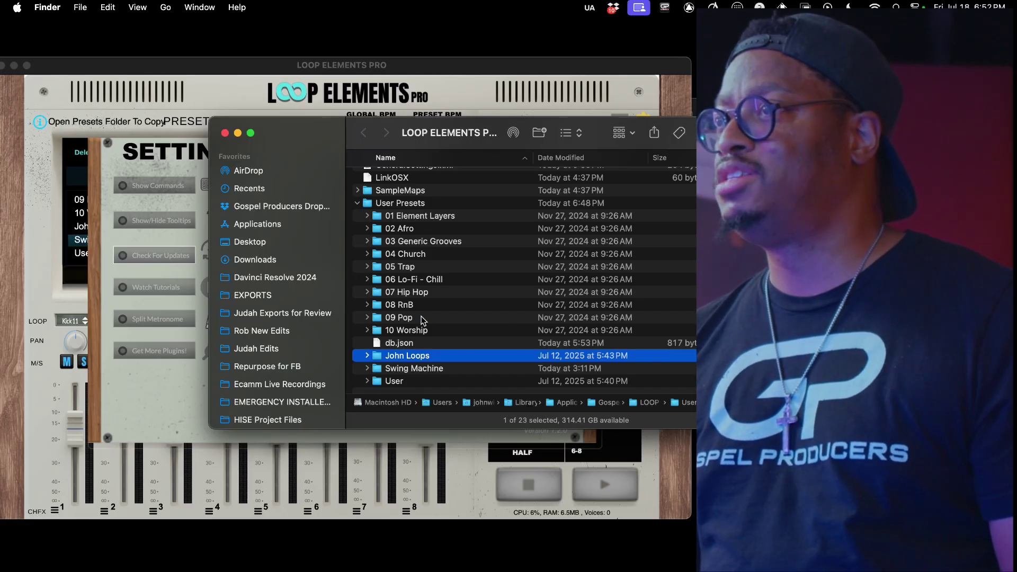
key(space)
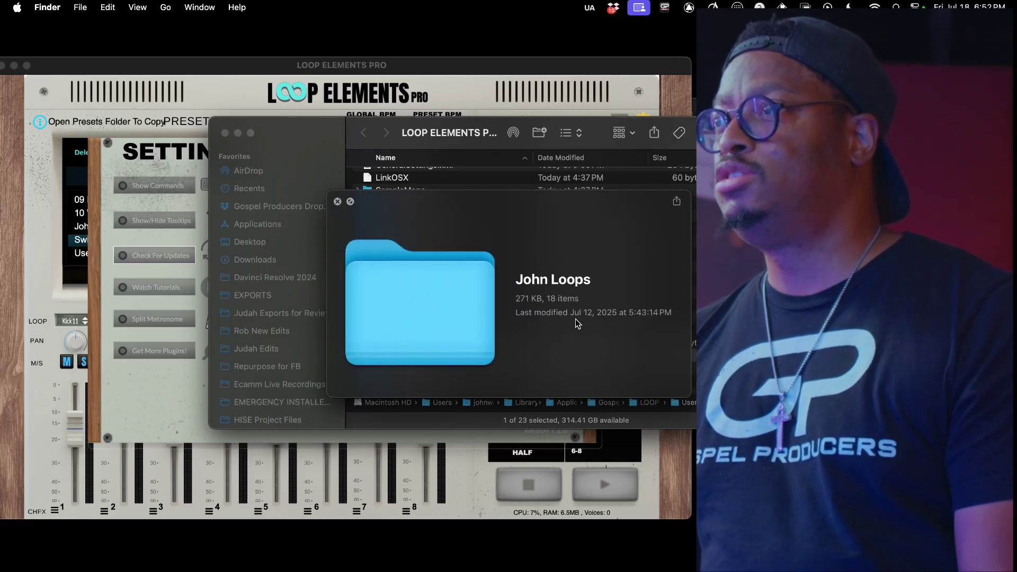
key(space)
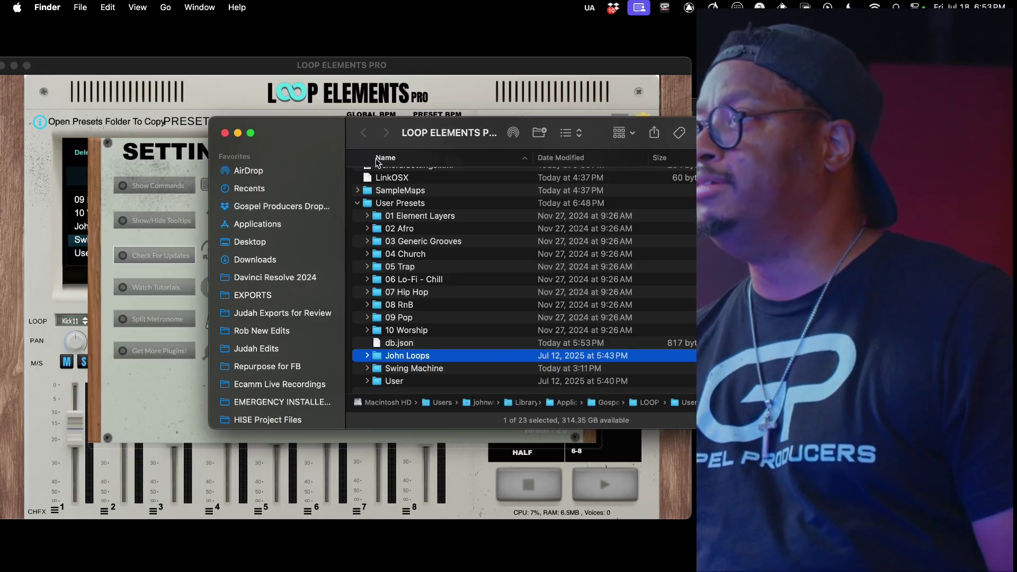
click(224, 133)
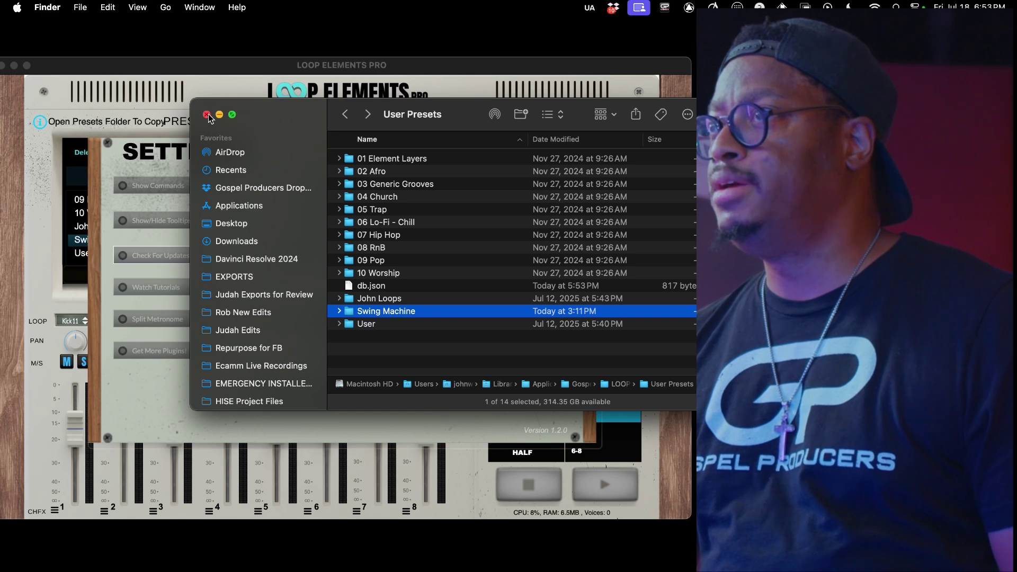
Close the remaining Finder window and the Settings panel, reopen Settings briefly, then close it again.
click(206, 115)
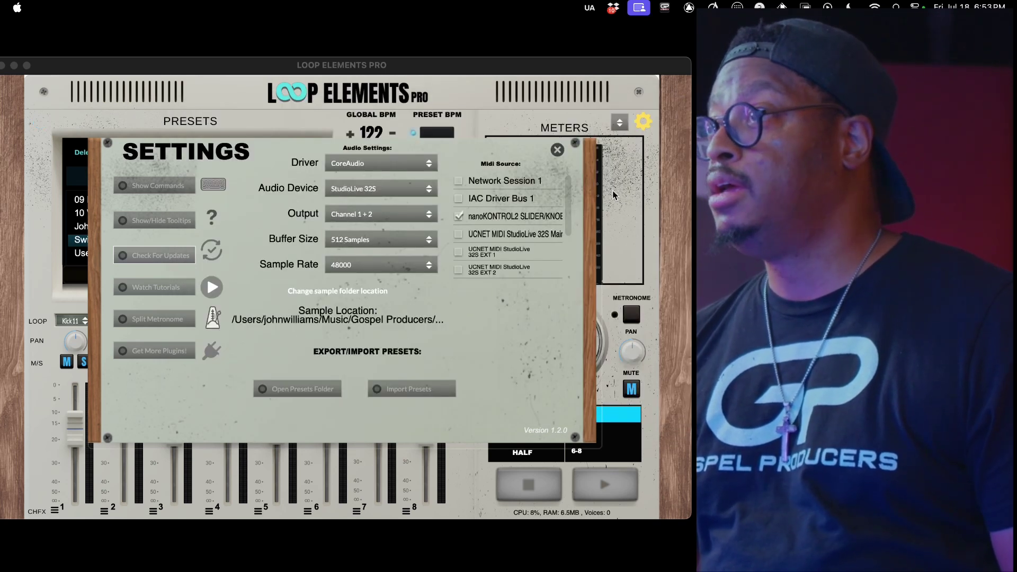
click(557, 154)
click(557, 153)
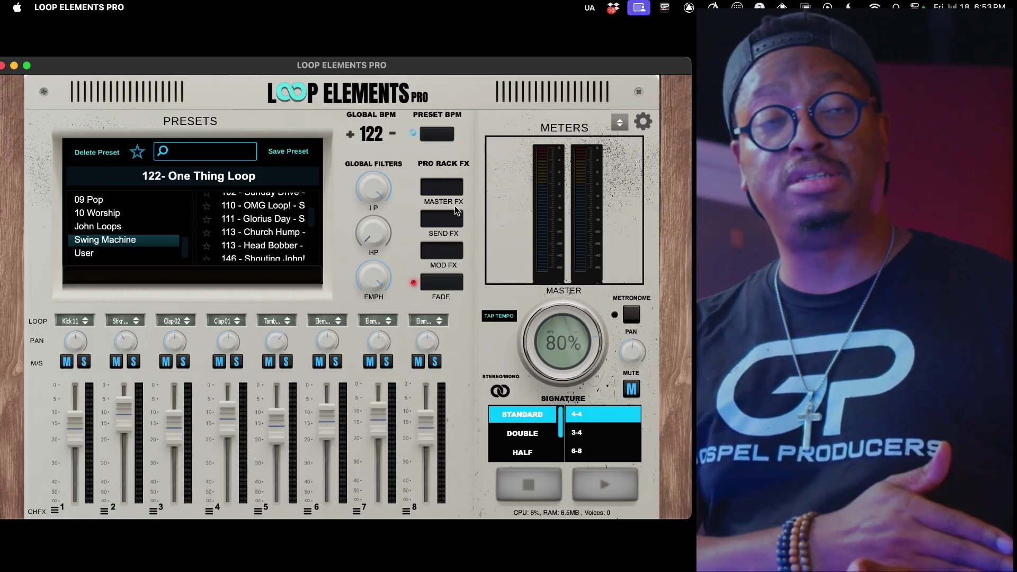
click(644, 121)
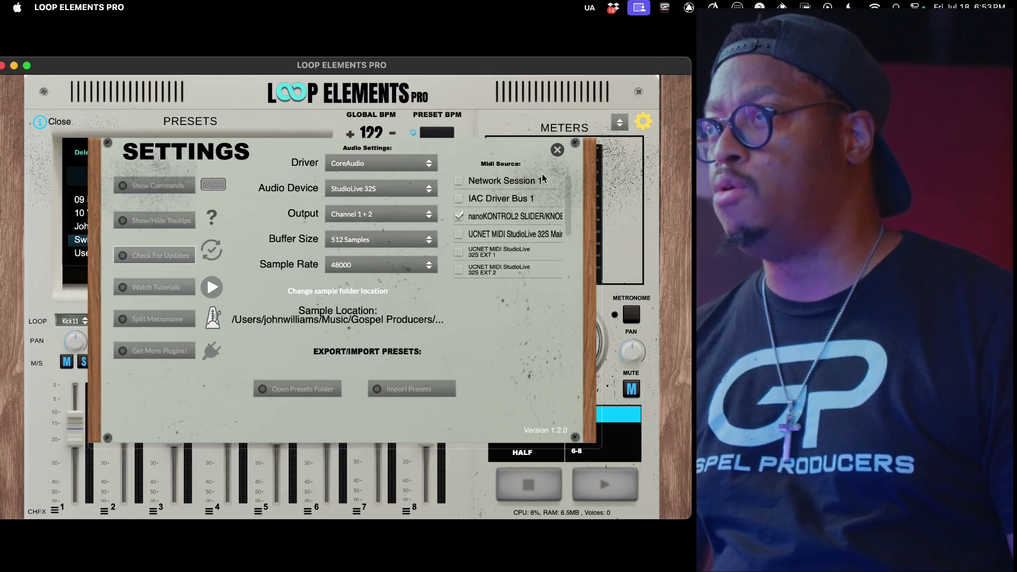
click(558, 151)
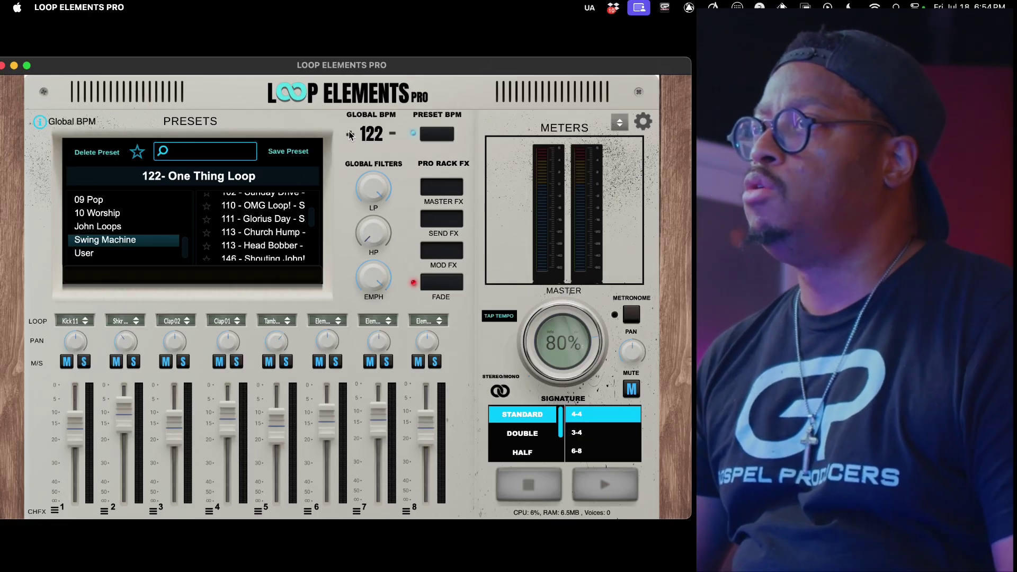
Enter a new value in the Global BPM display and confirm it, leaving the tempo at 118 BPM.
click(396, 136)
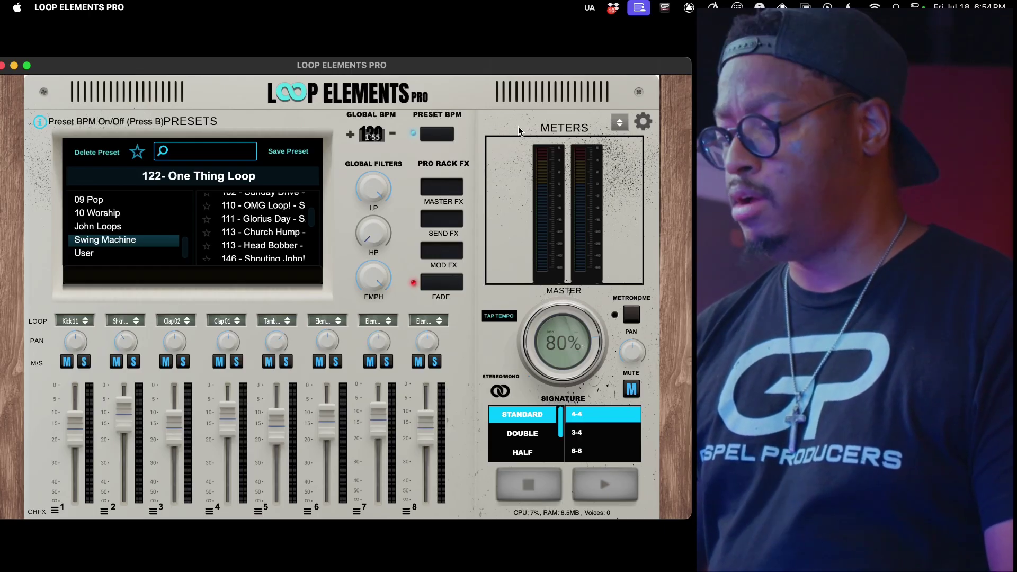
text(1)
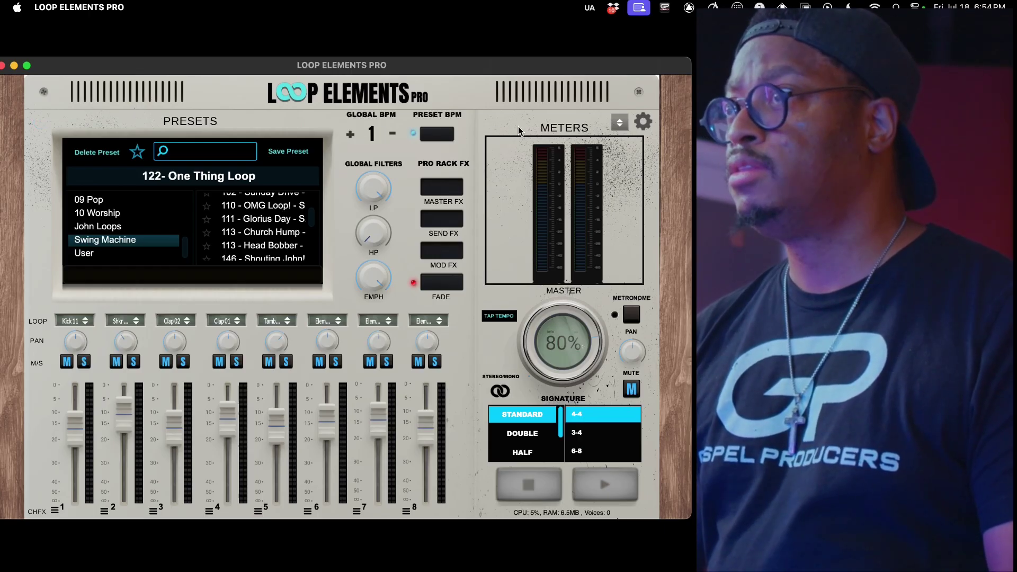
click(371, 139)
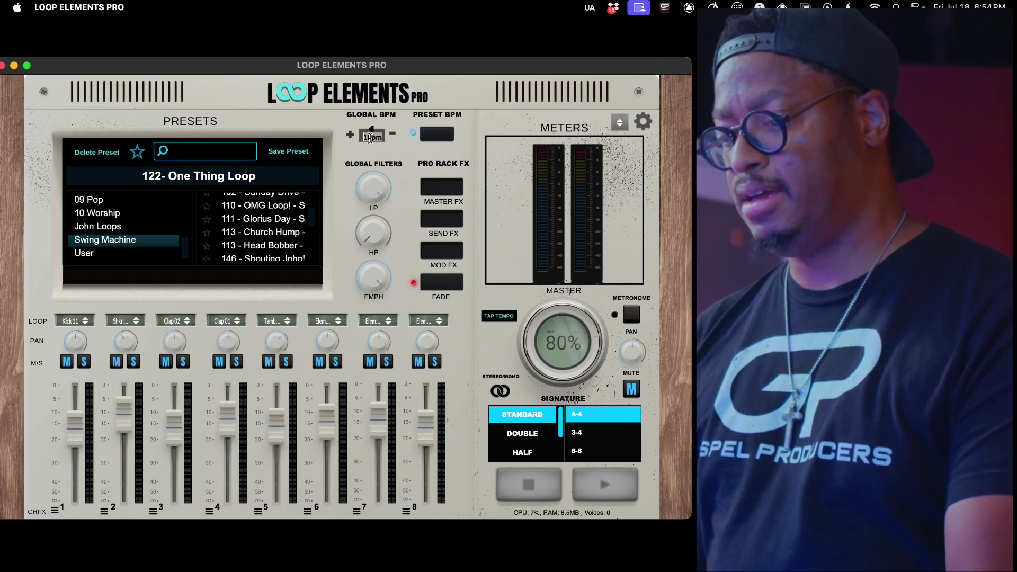
text(5.5)
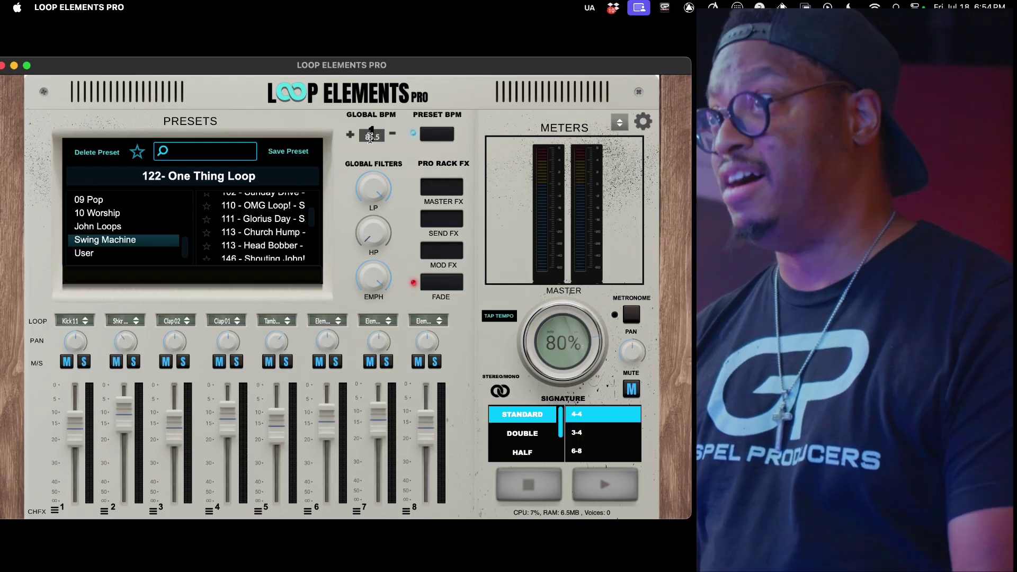
key(Return)
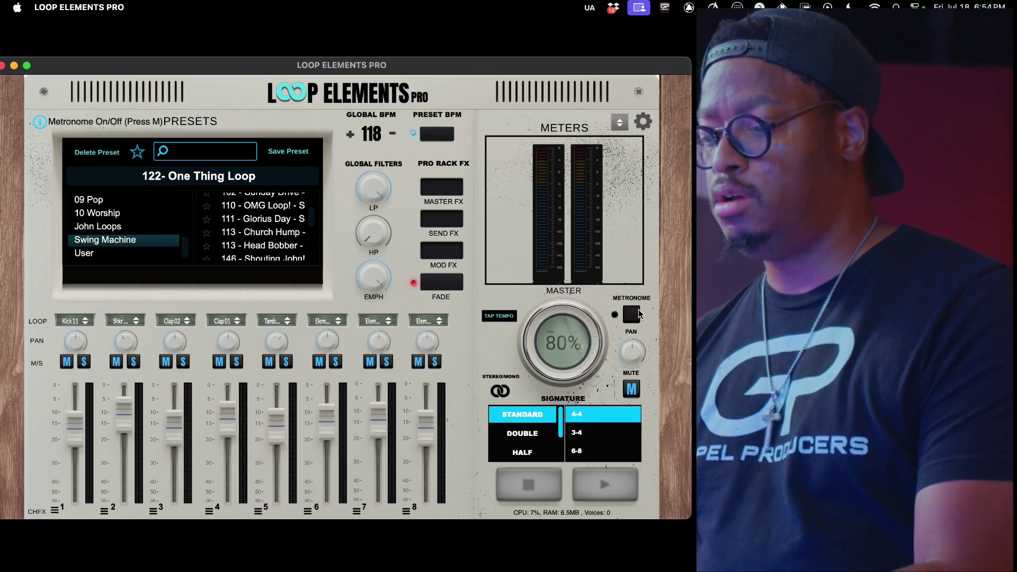
Start the loop playing and set the signature groove to 4-4 Swing 100%.
key(space)
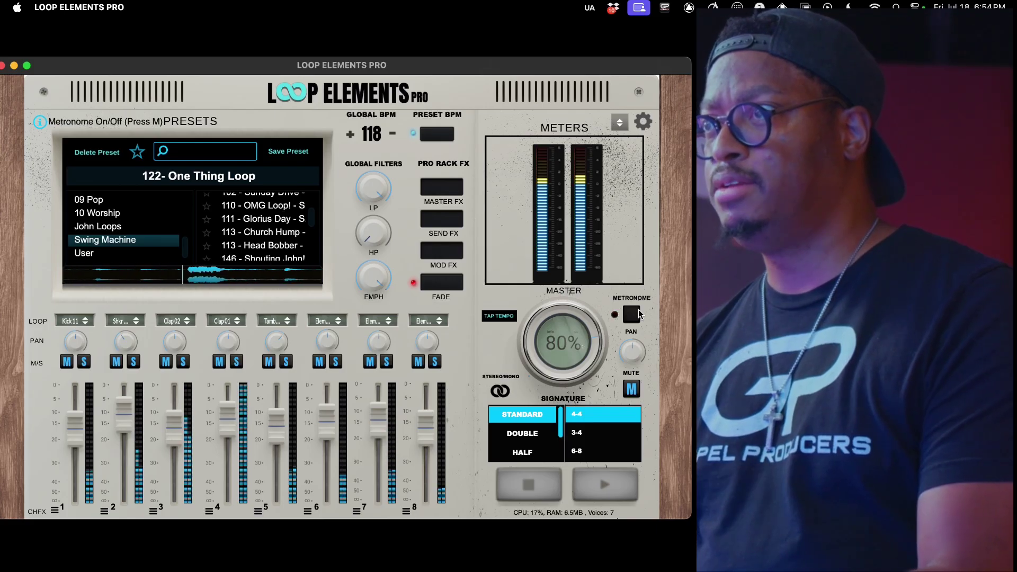
key(space)
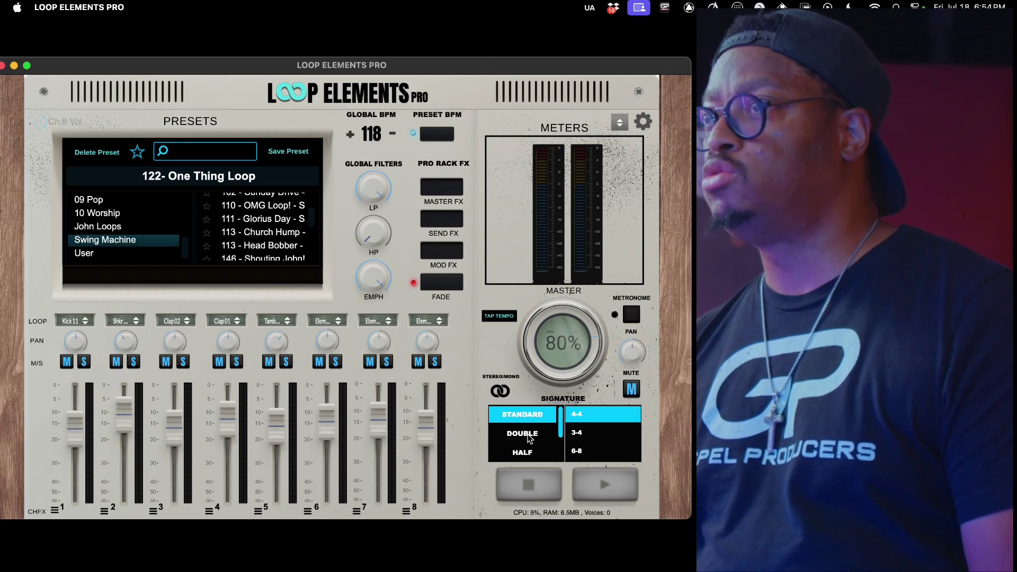
key(space)
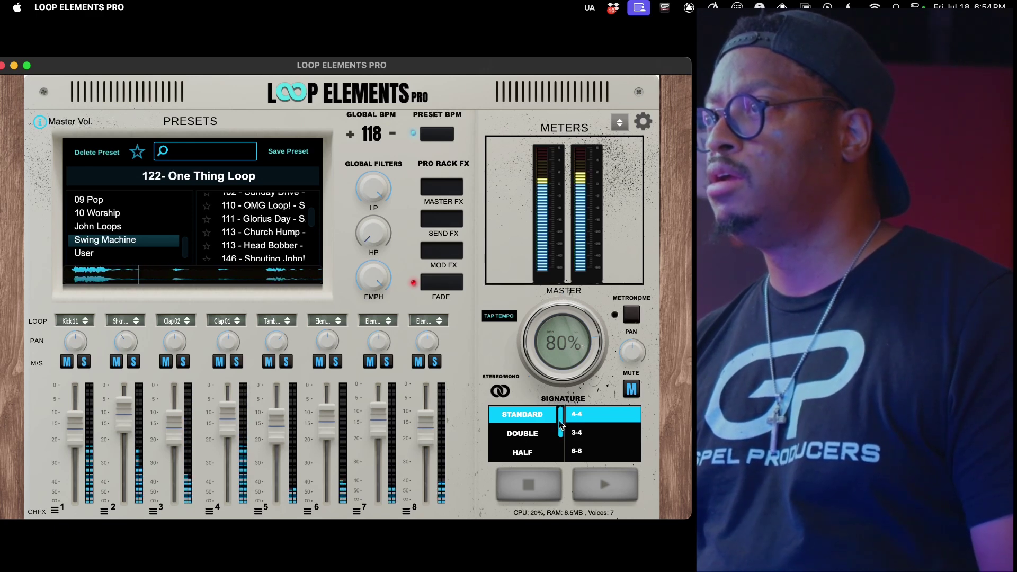
scroll(526, 438, down, 3)
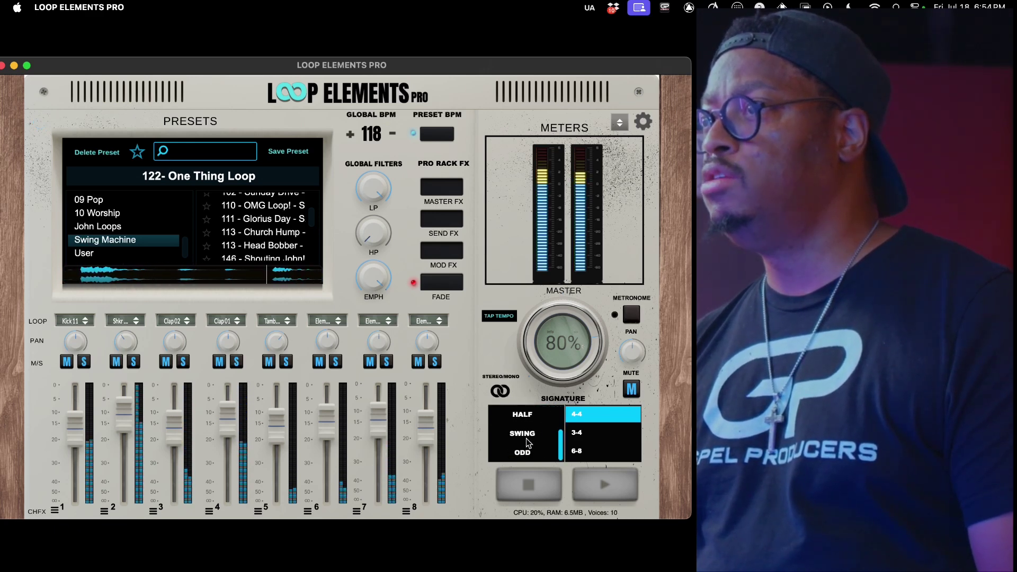
click(549, 440)
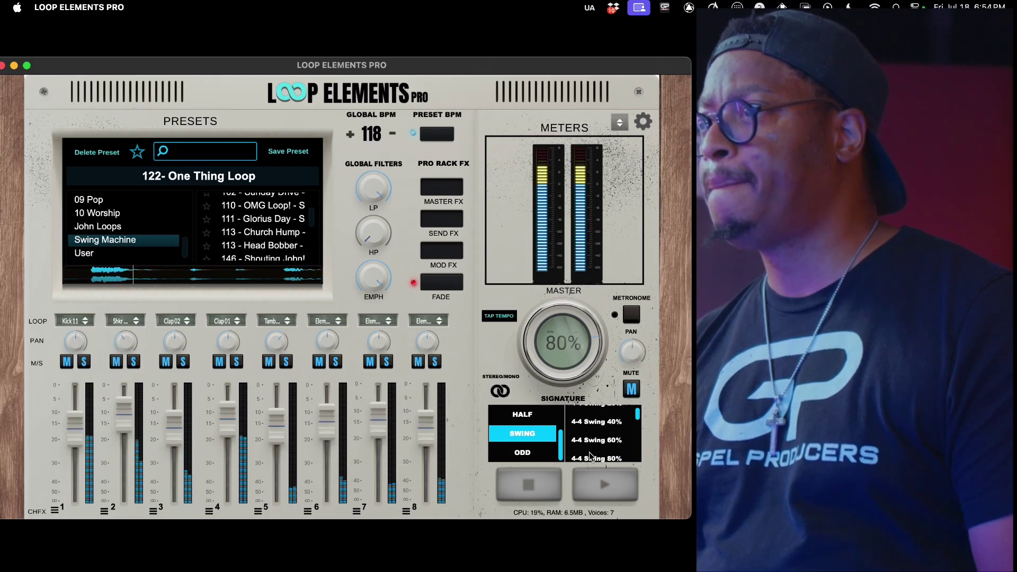
scroll(590, 442, down, 1)
click(590, 454)
scroll(589, 450, down, 2)
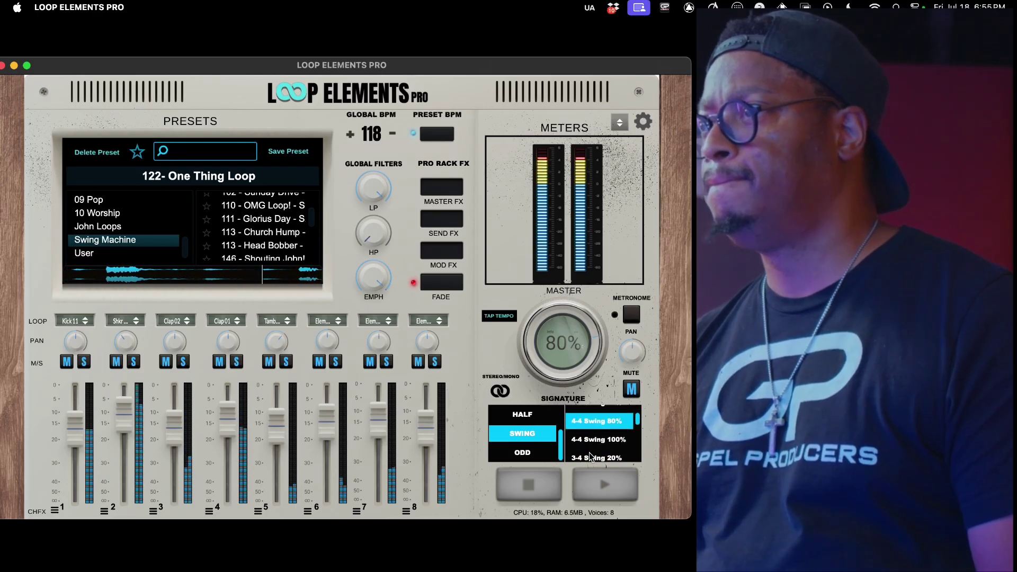
click(592, 441)
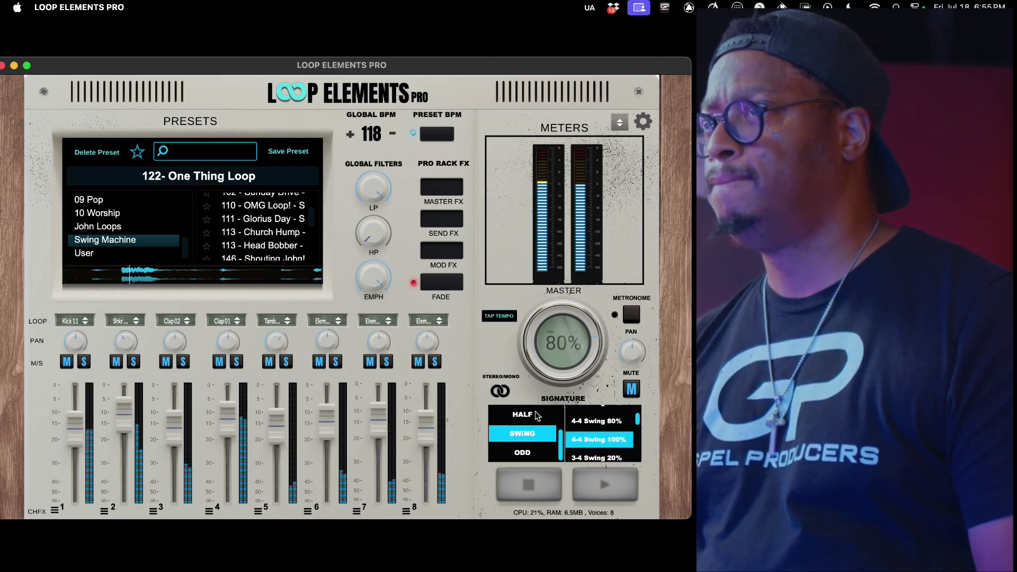
Load the 113 - Head Bobber - Swing preset, keeping the 4-4 Swing 100% groove.
click(254, 238)
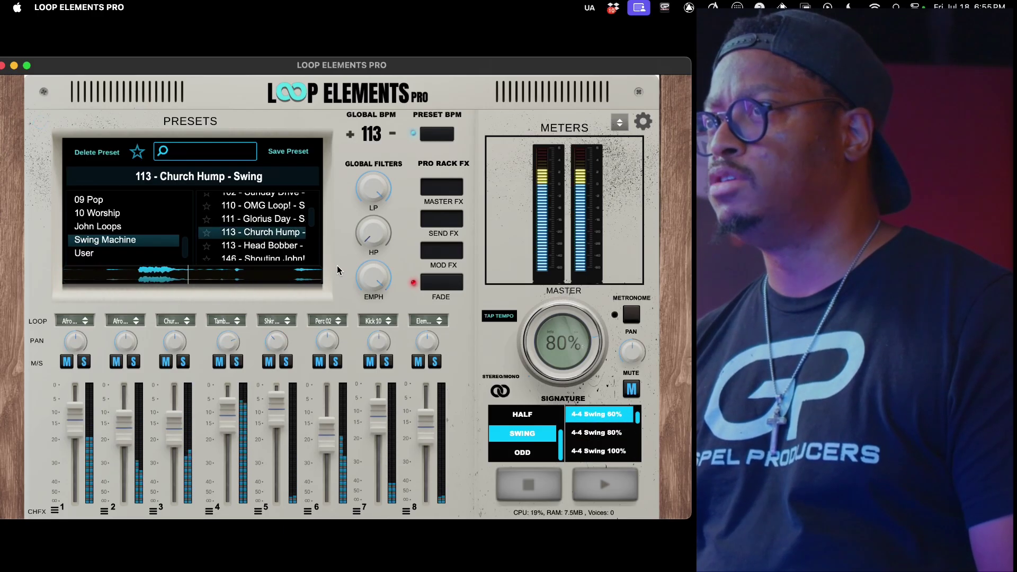
click(293, 259)
click(281, 240)
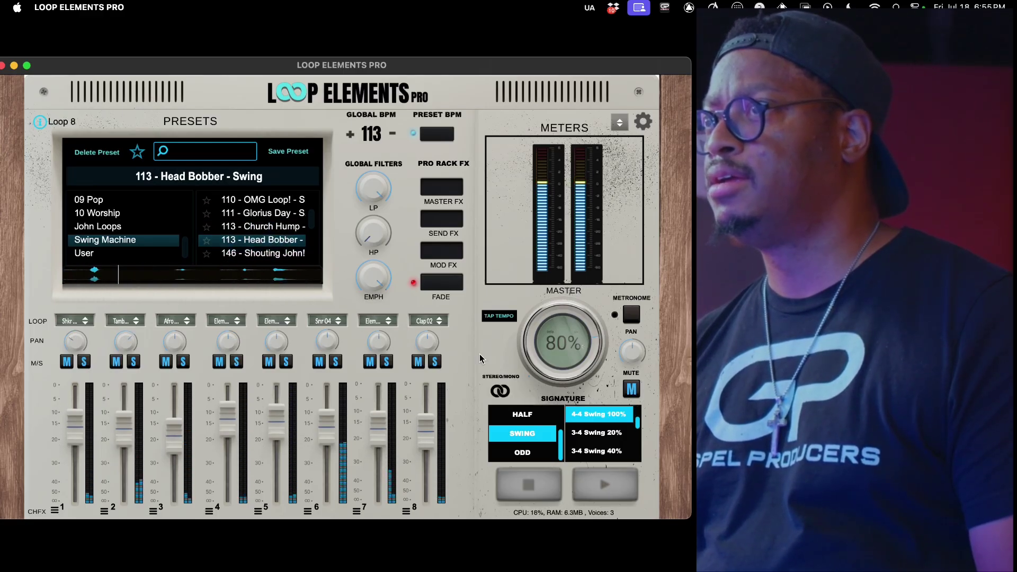
click(588, 439)
click(592, 420)
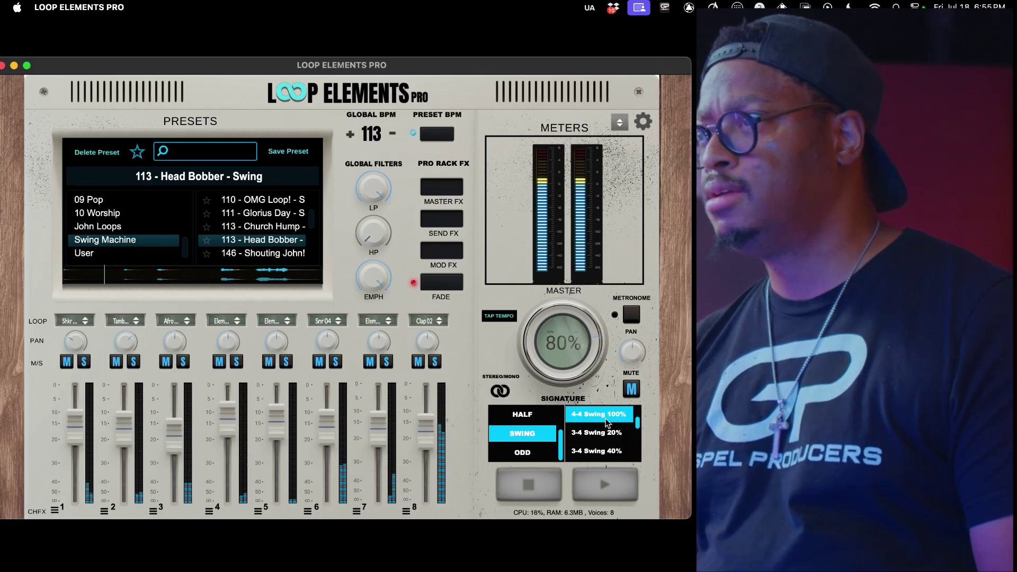
Stop playback and switch the time signature to Odd 9-8.
scroll(604, 421, up, 2)
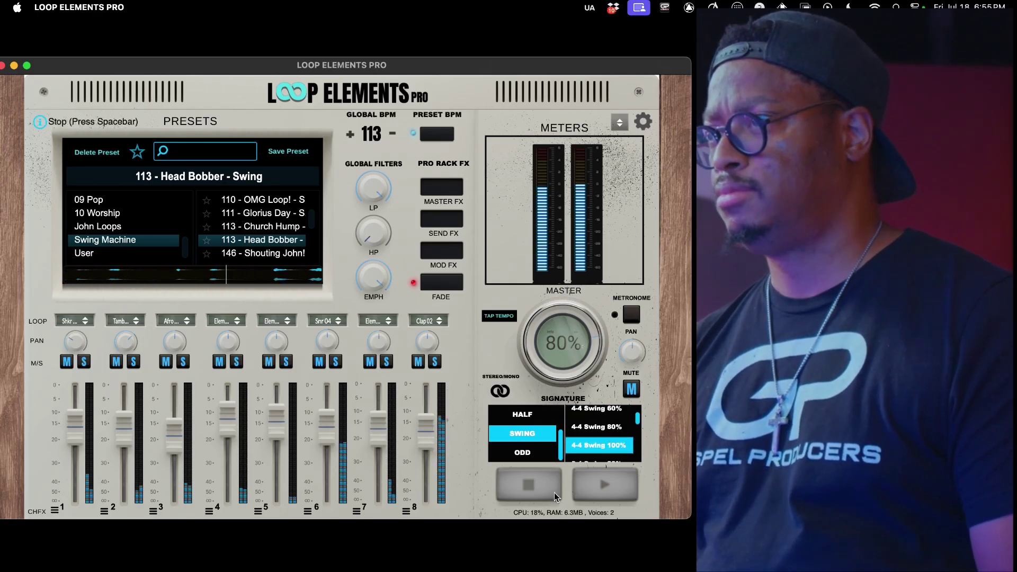
click(534, 485)
scroll(276, 236, up, 4)
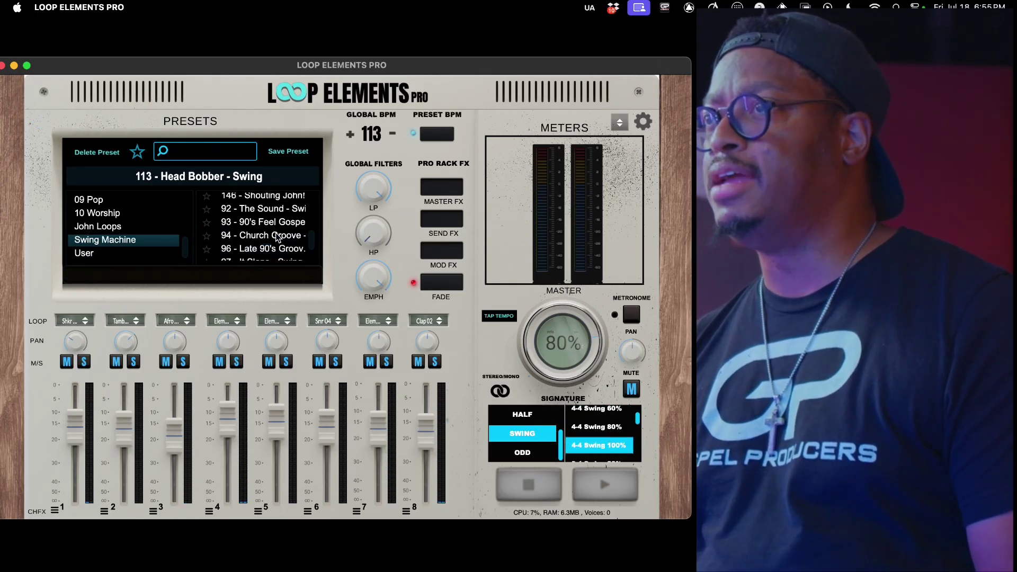
click(537, 452)
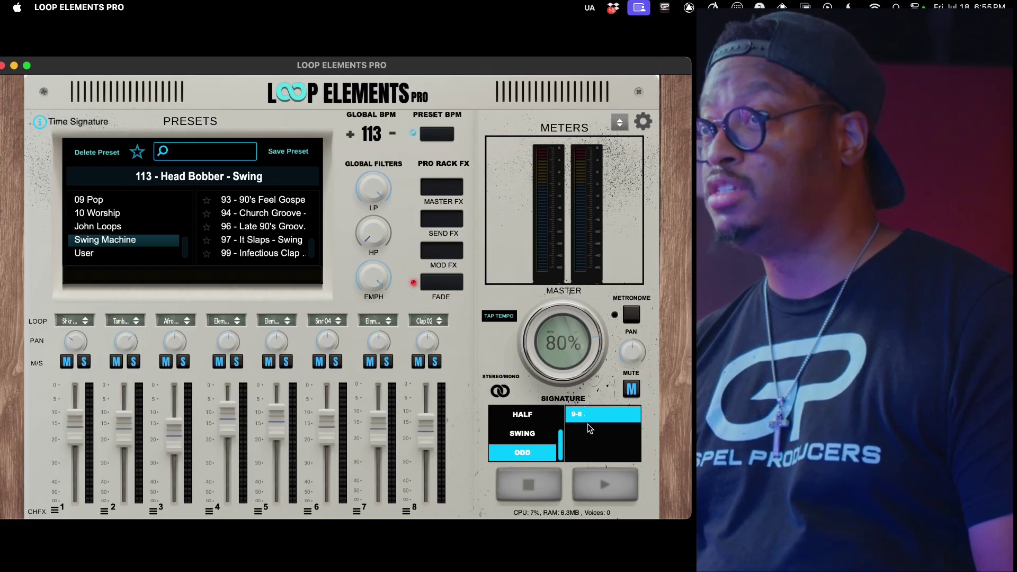
click(209, 511)
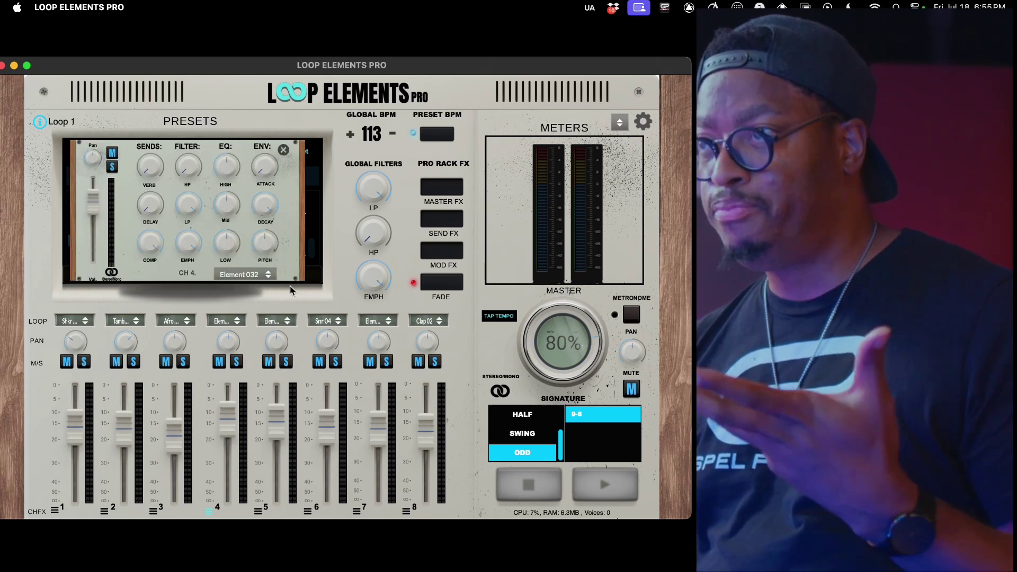
click(256, 275)
mouse_move(258, 301)
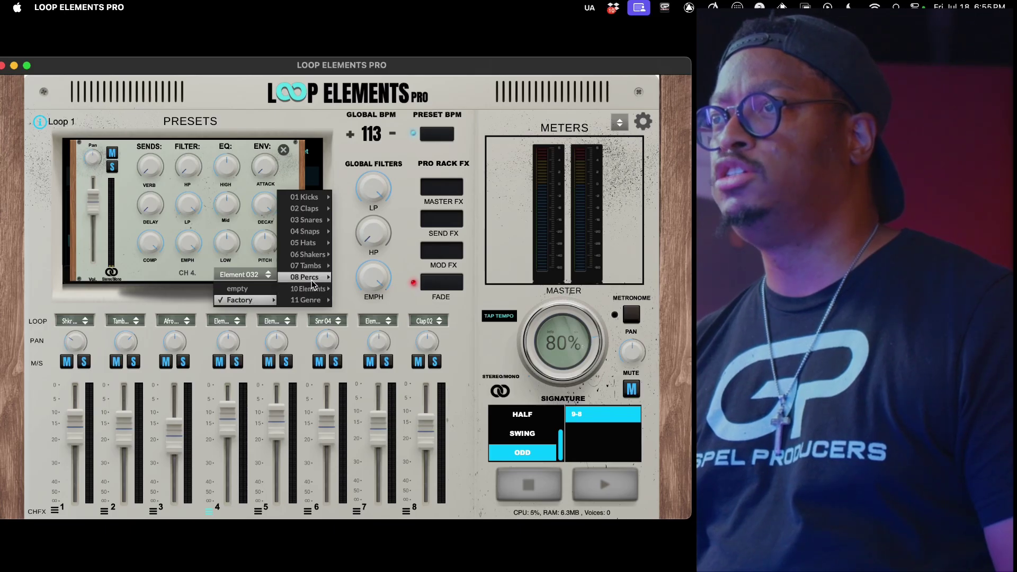
click(217, 279)
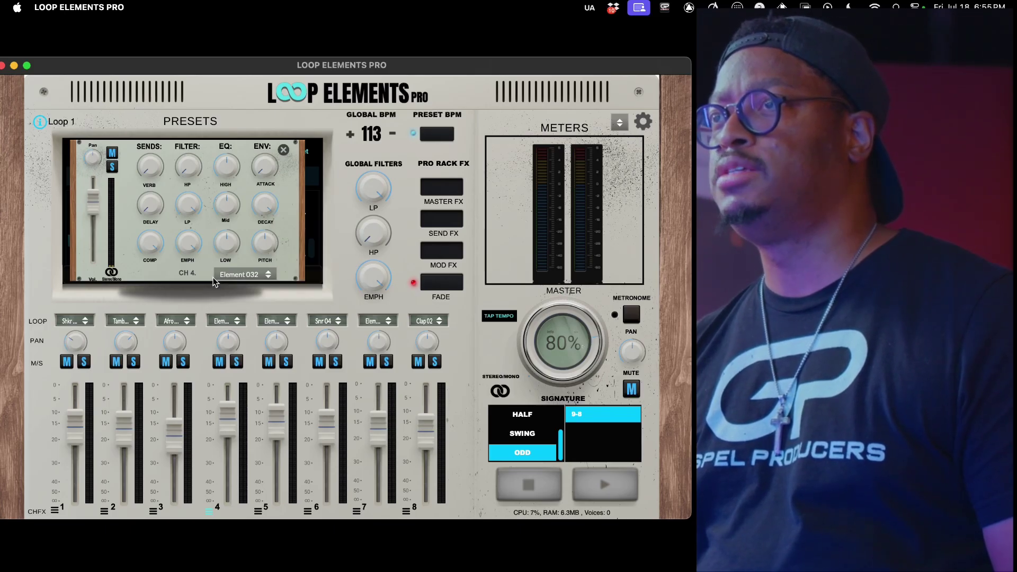
click(182, 142)
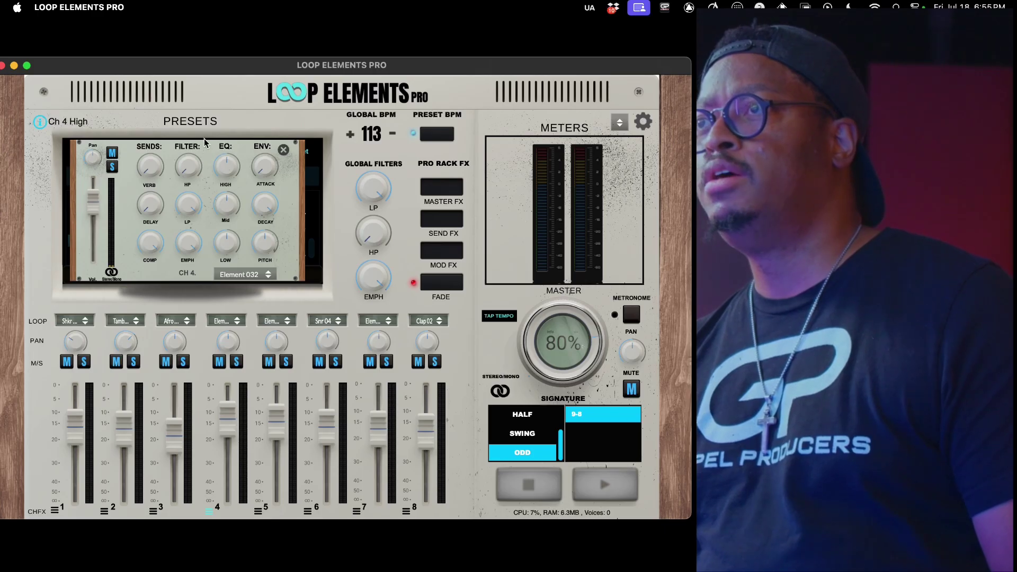
drag(197, 141, 339, 114)
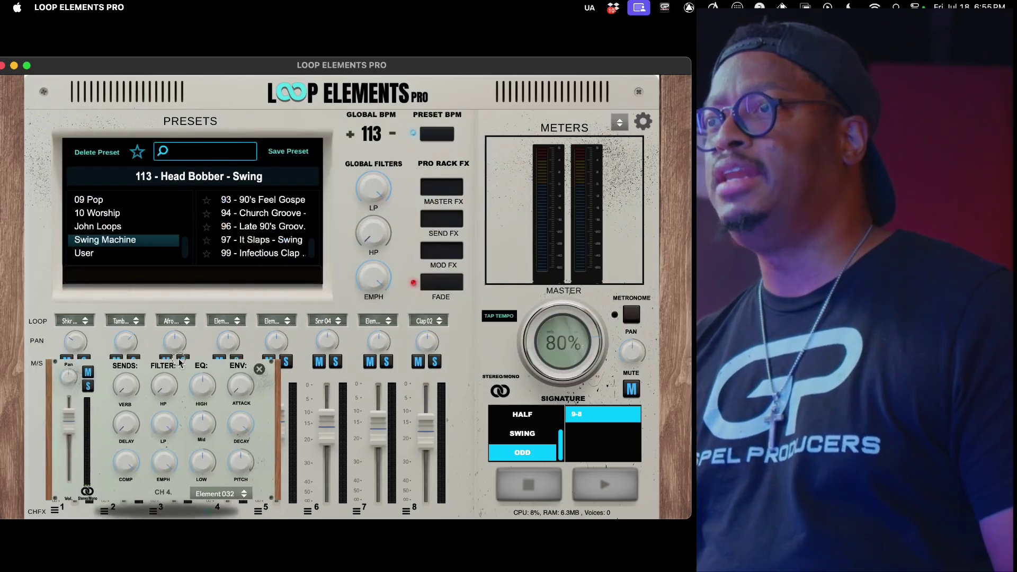
click(406, 511)
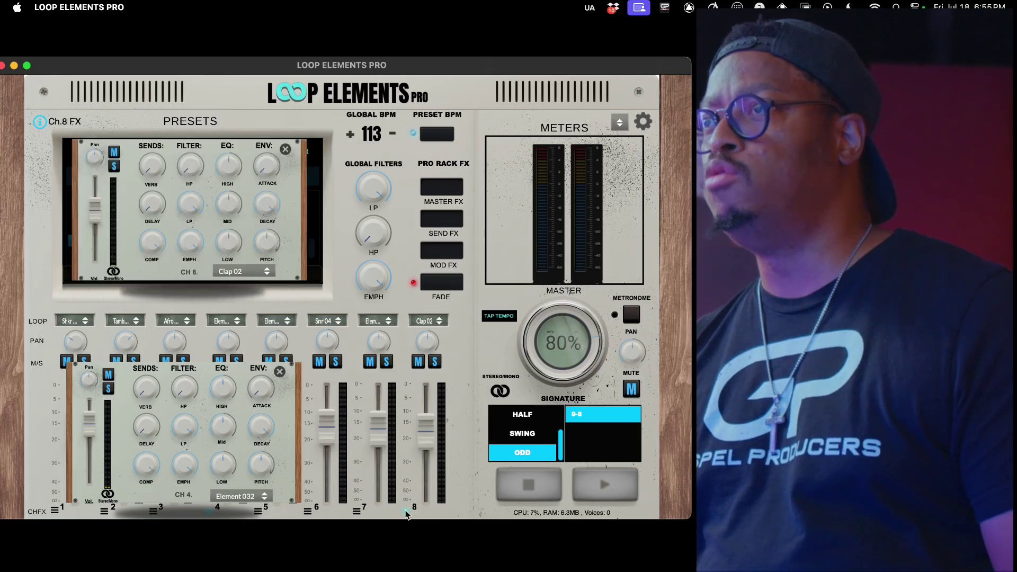
drag(207, 142, 528, 159)
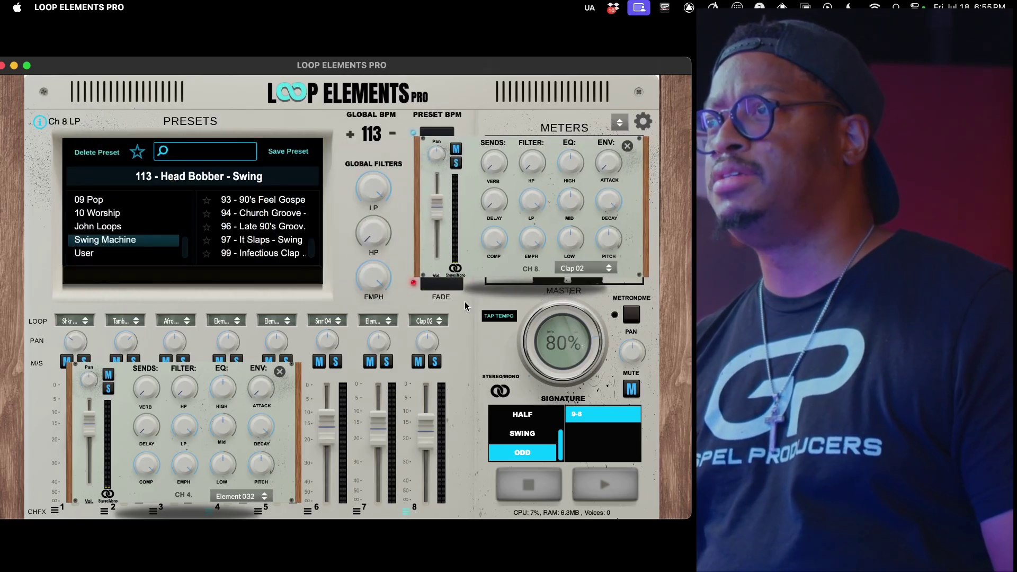
key(Escape)
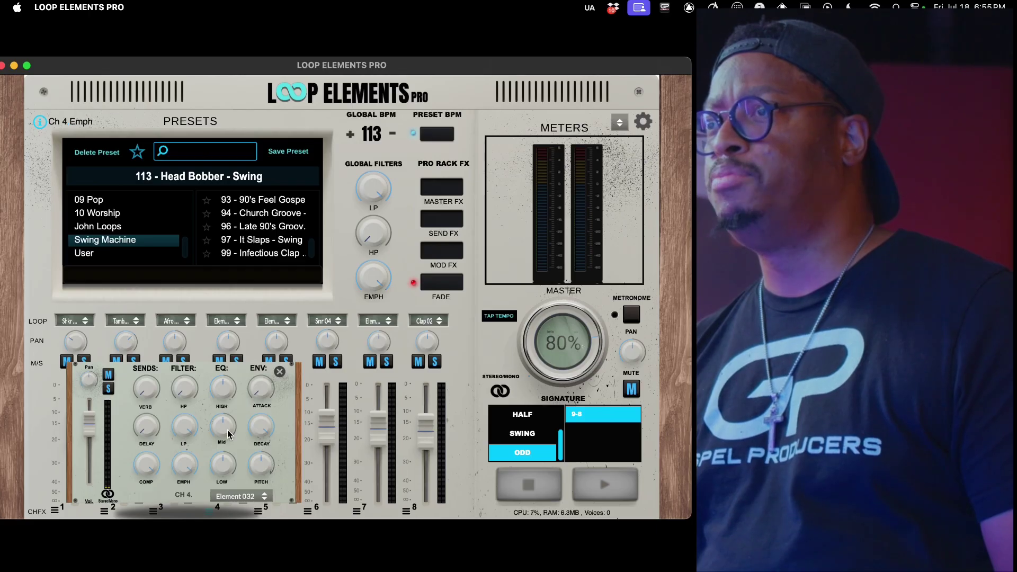
click(278, 371)
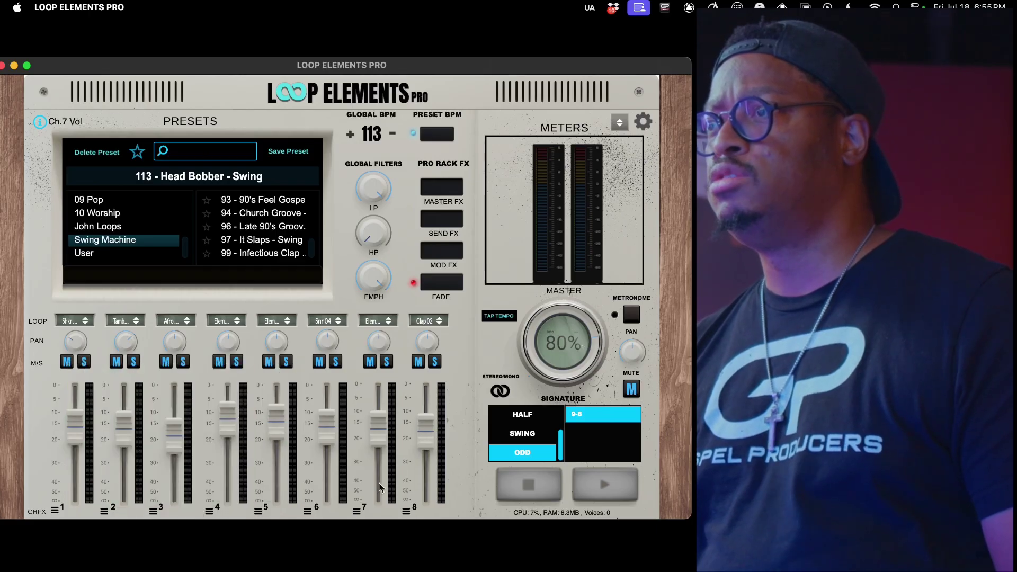
click(406, 511)
click(405, 513)
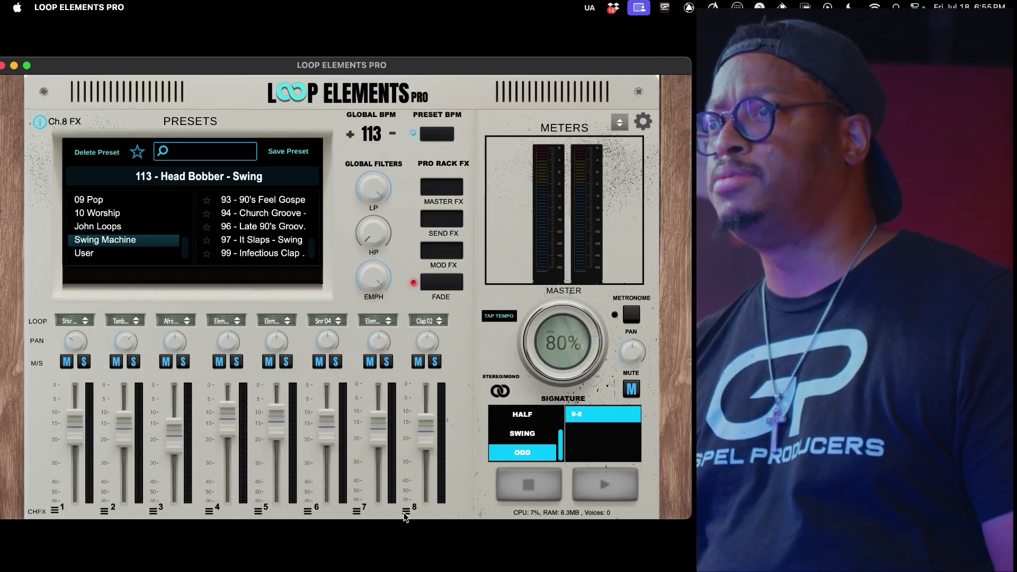
click(258, 511)
click(259, 512)
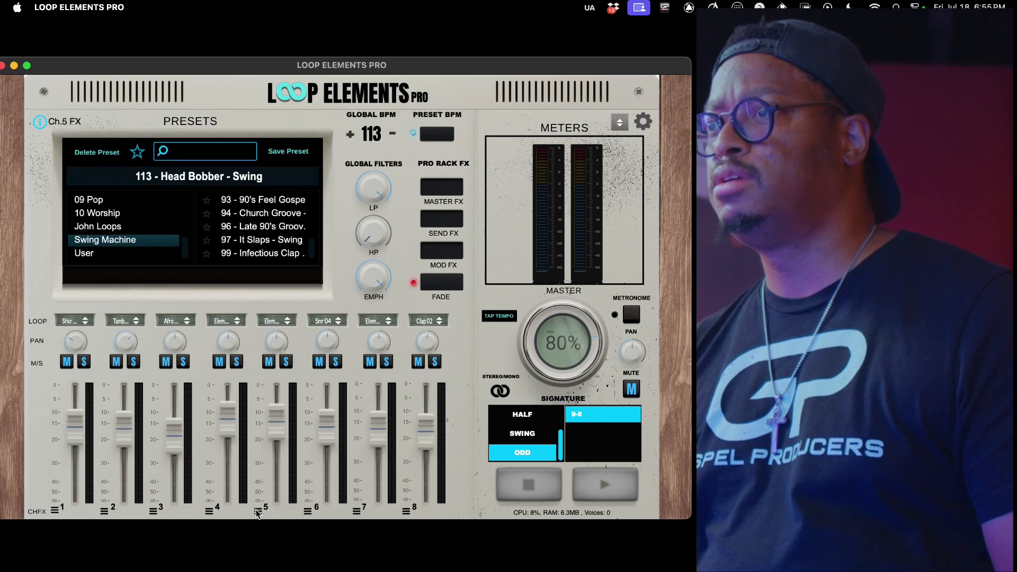
click(308, 511)
click(308, 513)
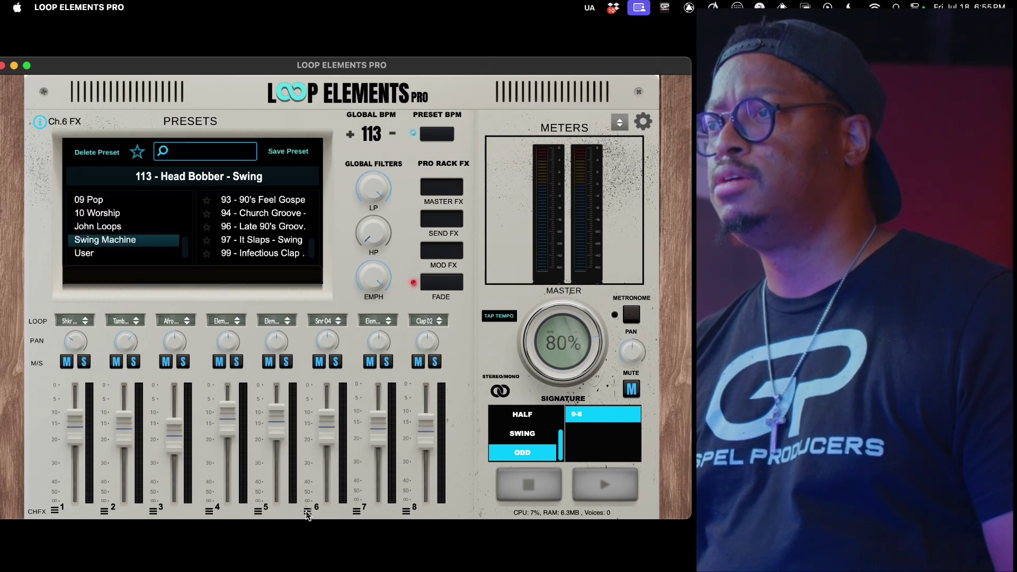
click(356, 511)
click(356, 512)
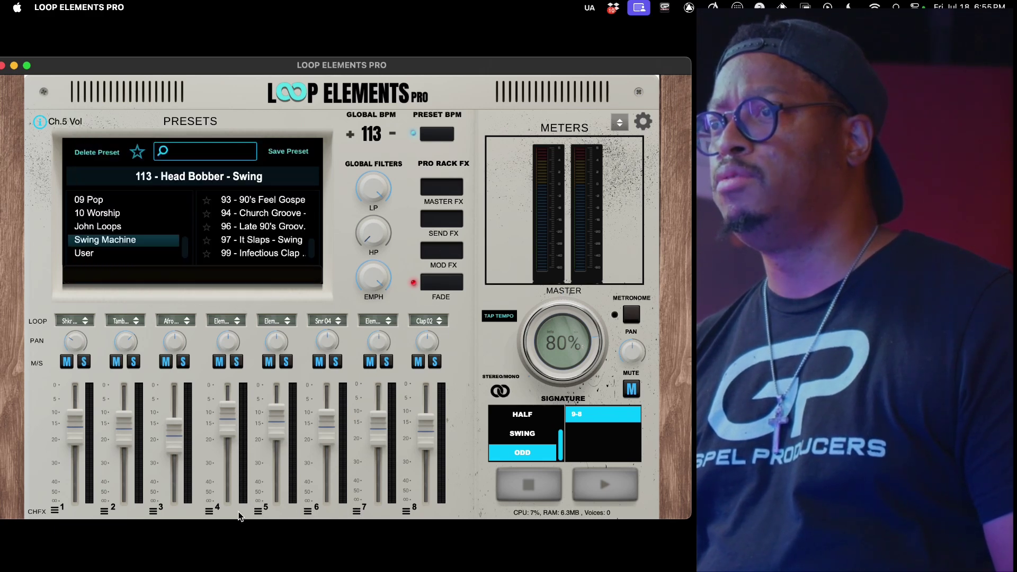
click(208, 513)
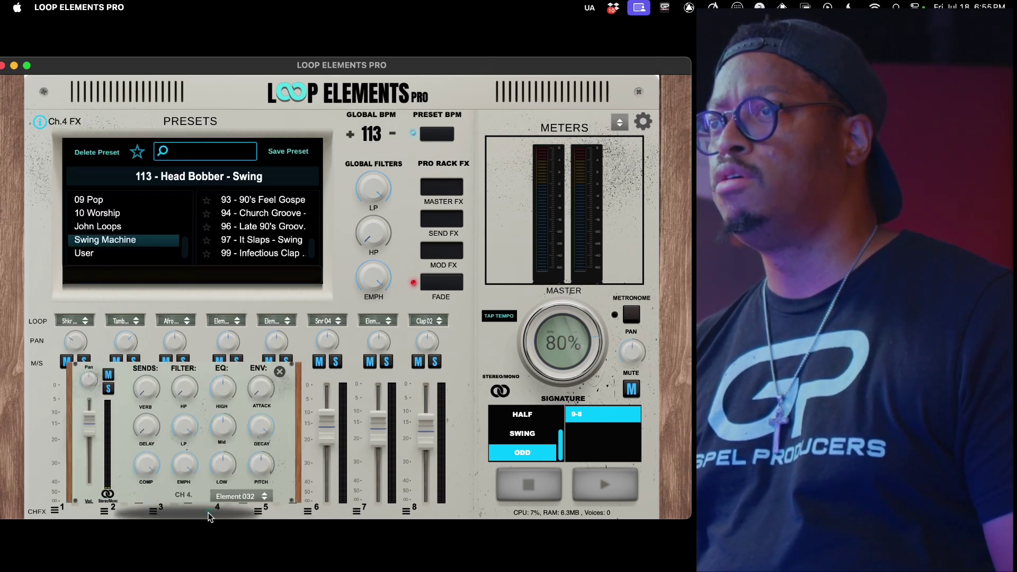
click(280, 372)
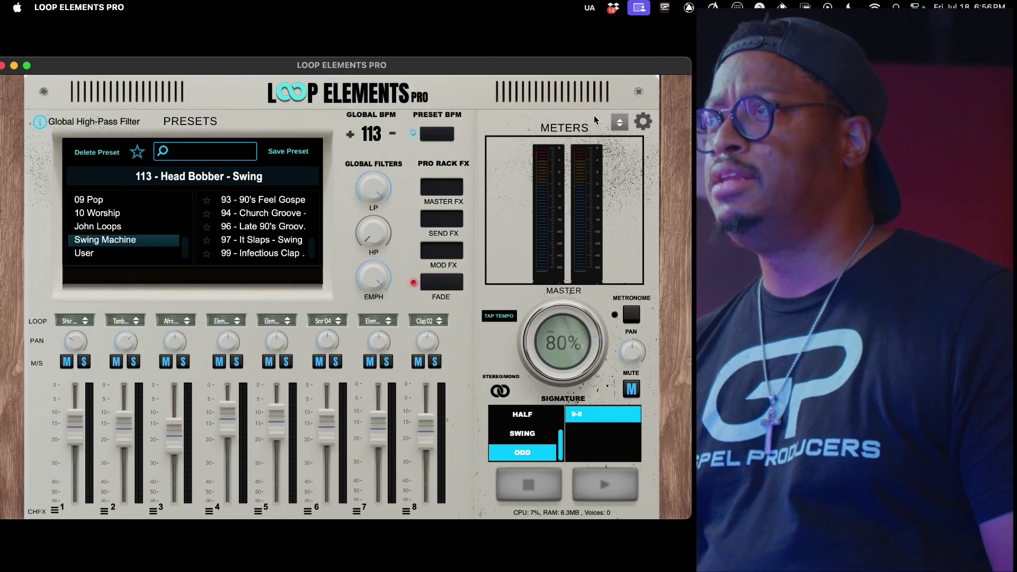
click(643, 121)
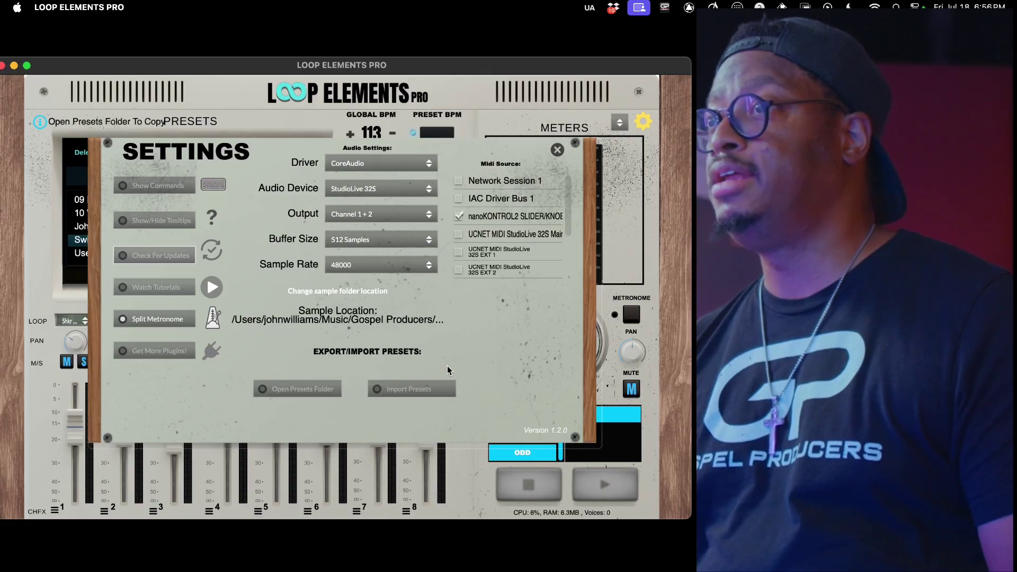
click(557, 151)
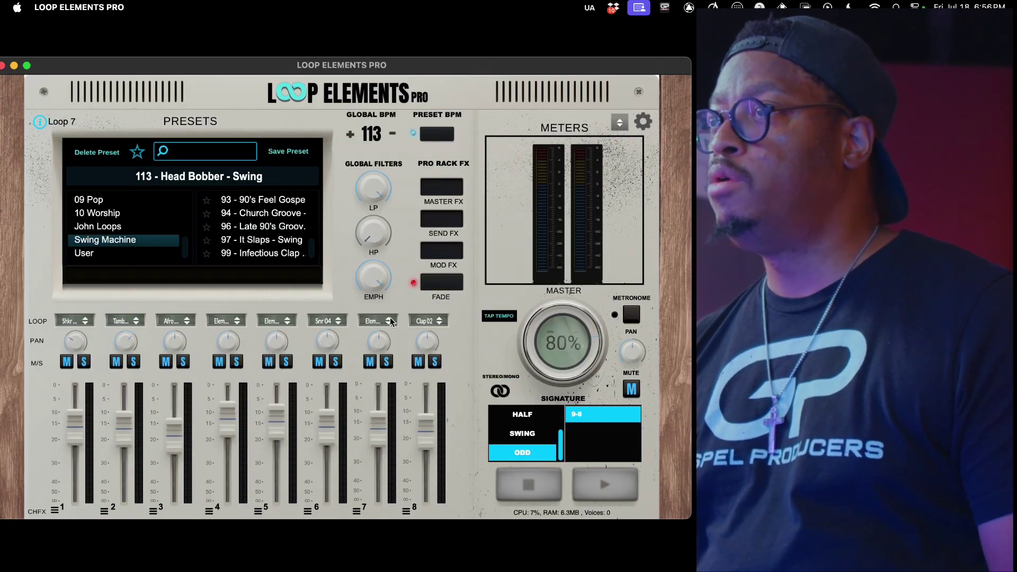